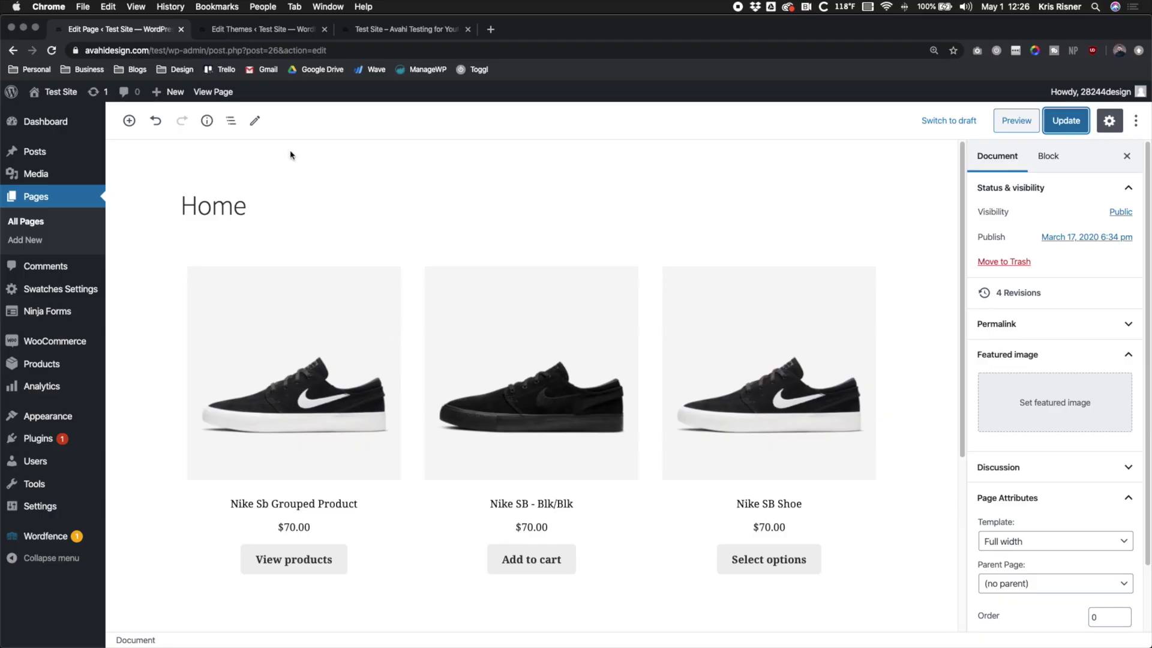
View the live Home page with its three Nike SB shoe products, then return to the editor
click(351, 30)
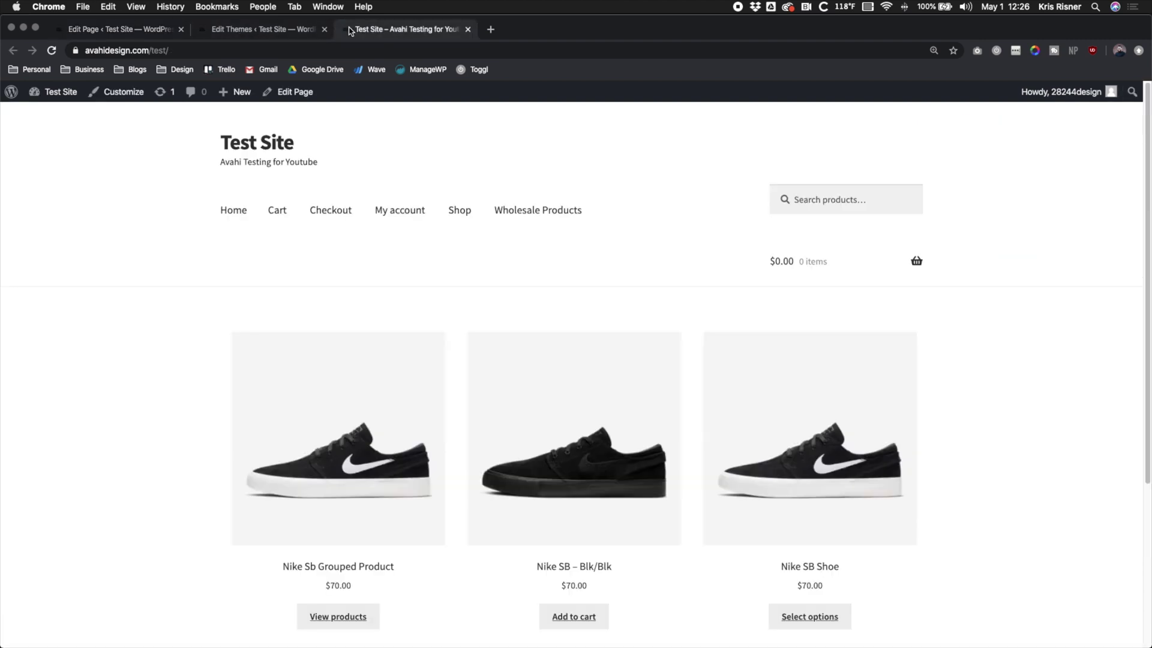
scroll(415, 262, down, 2)
scroll(414, 260, up, 2)
scroll(450, 251, down, 1)
scroll(445, 257, down, 4)
scroll(445, 257, up, 4)
click(162, 36)
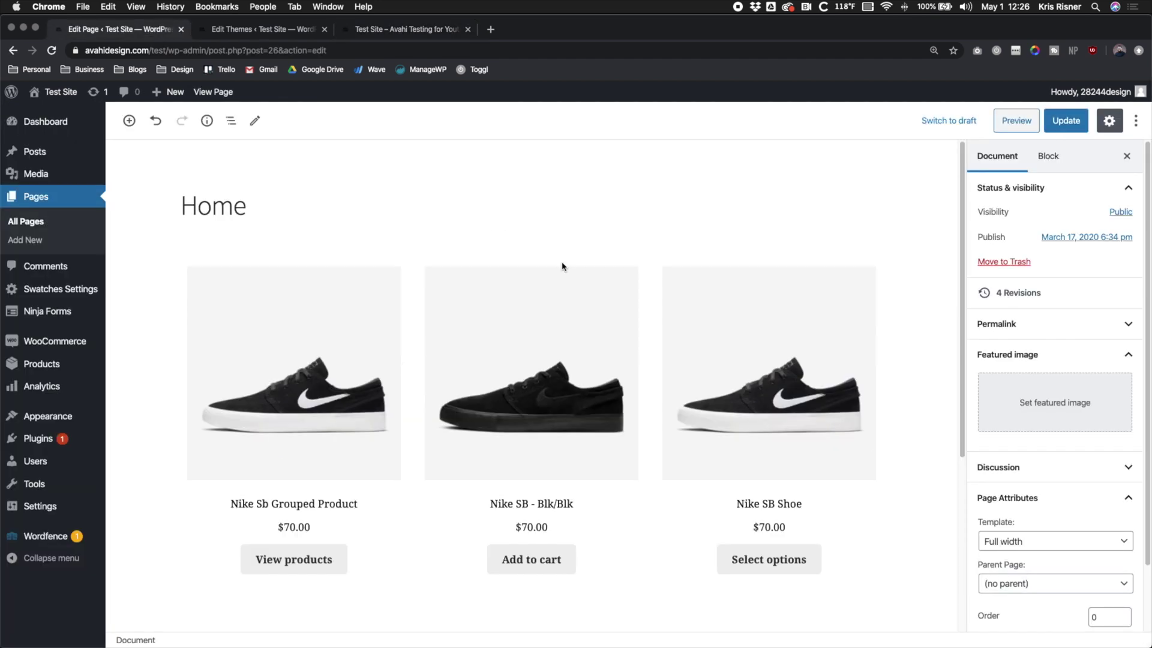
Insert an Image block with ShoeHeader from the Media Library above the product grid
click(344, 314)
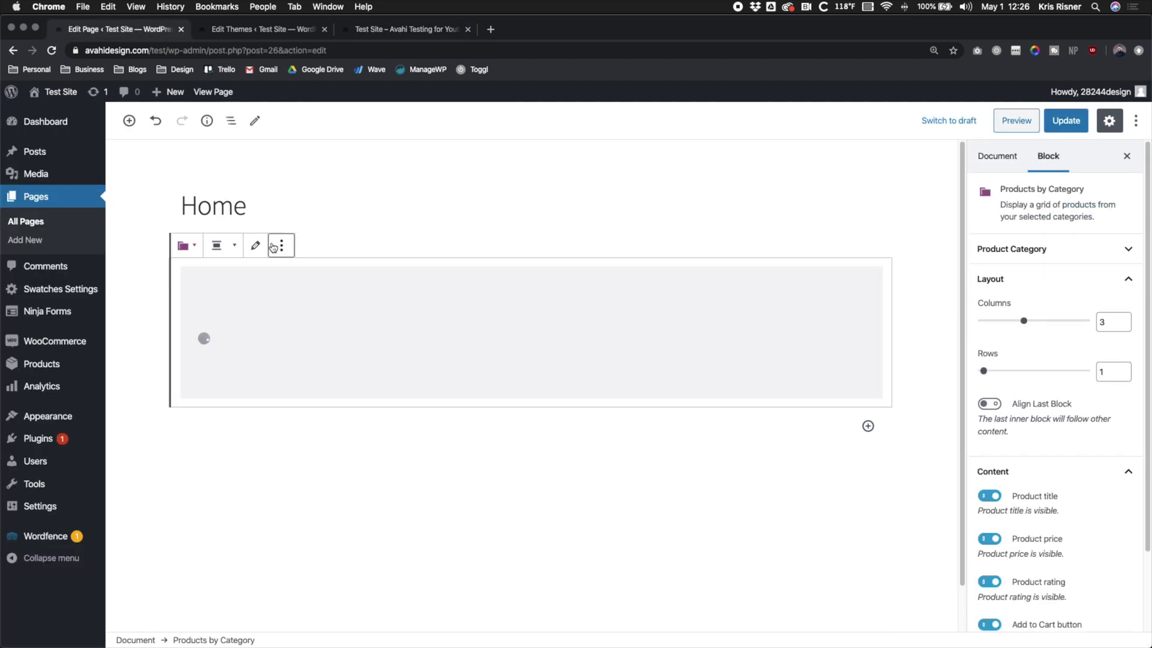
click(281, 246)
click(367, 322)
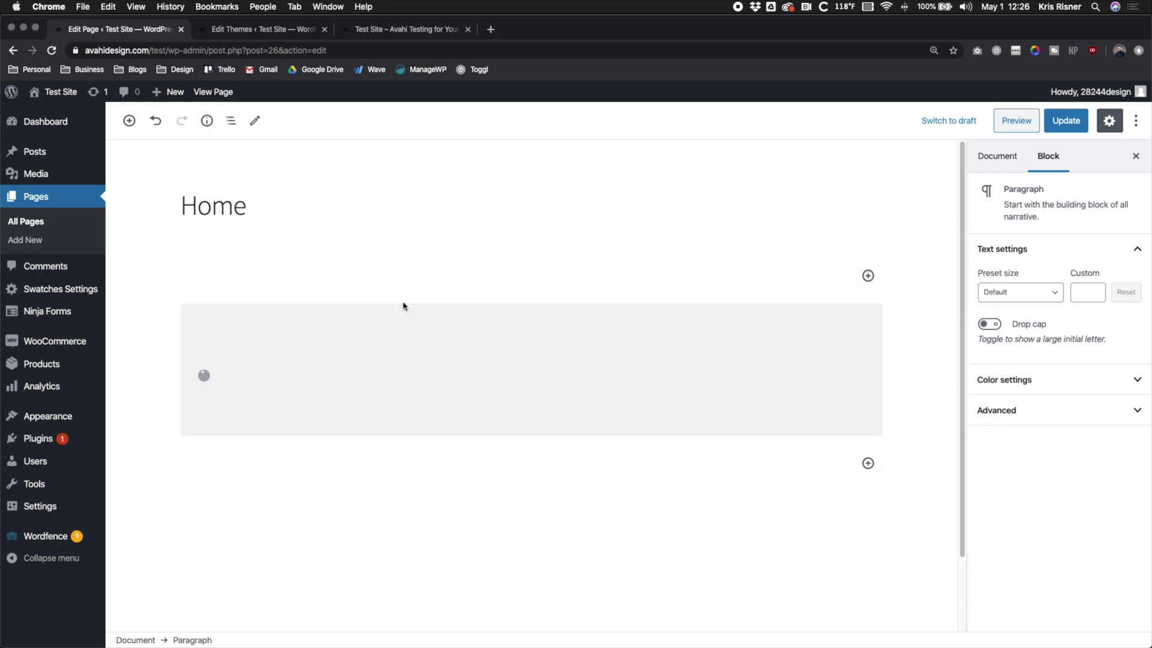
click(873, 283)
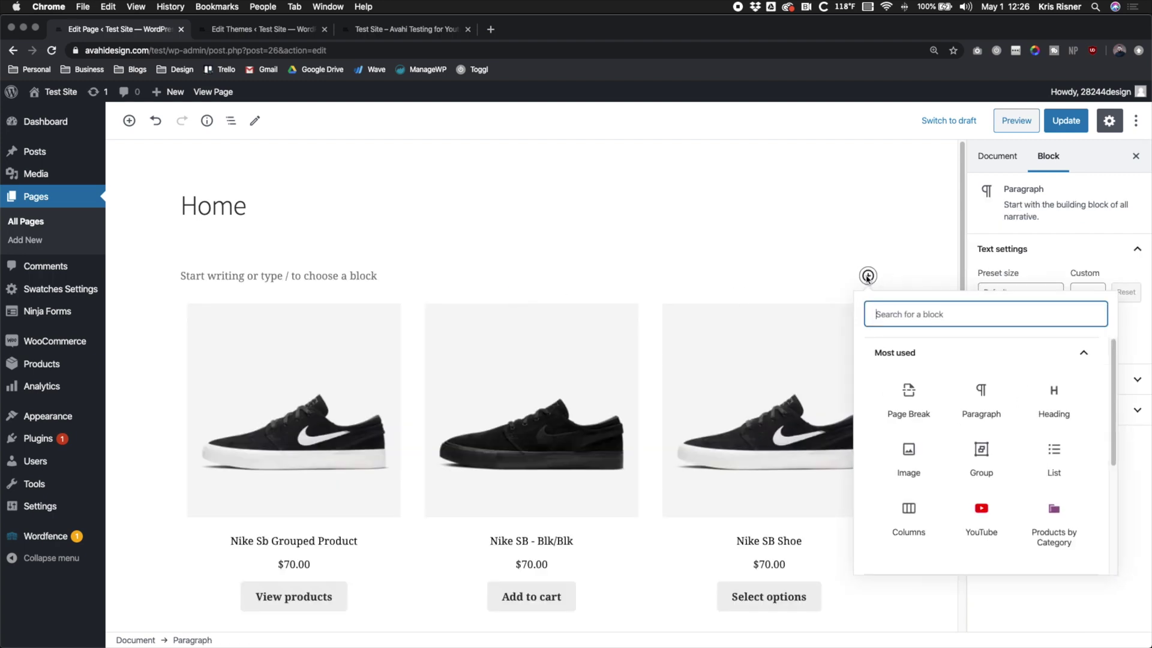
click(911, 460)
click(268, 355)
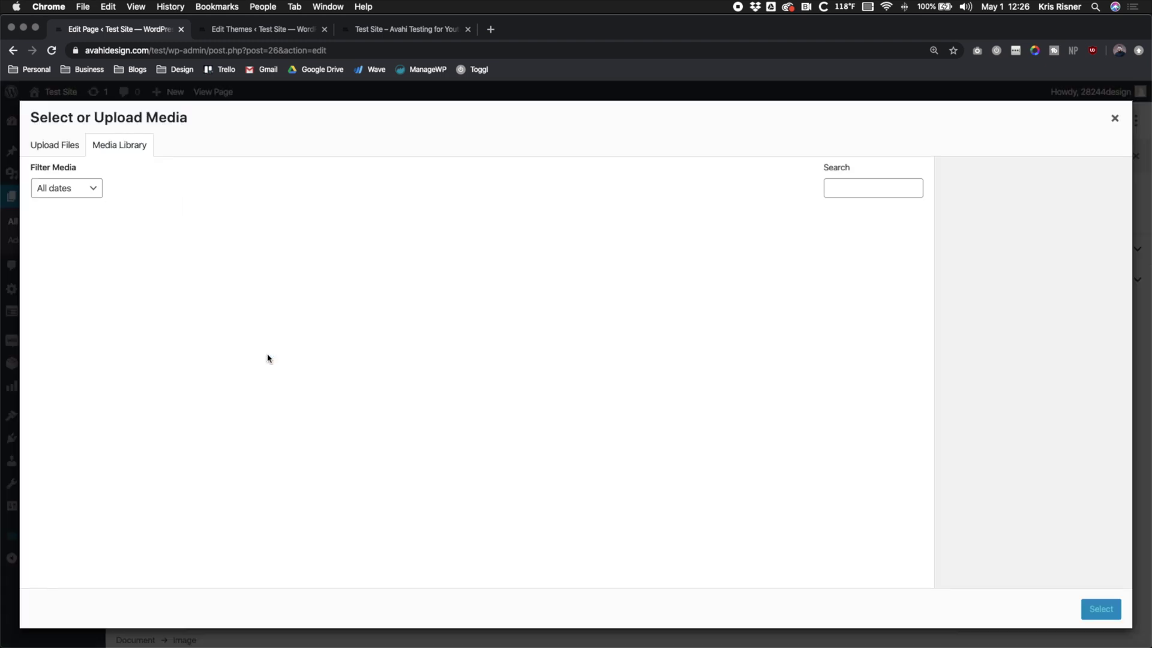
click(95, 283)
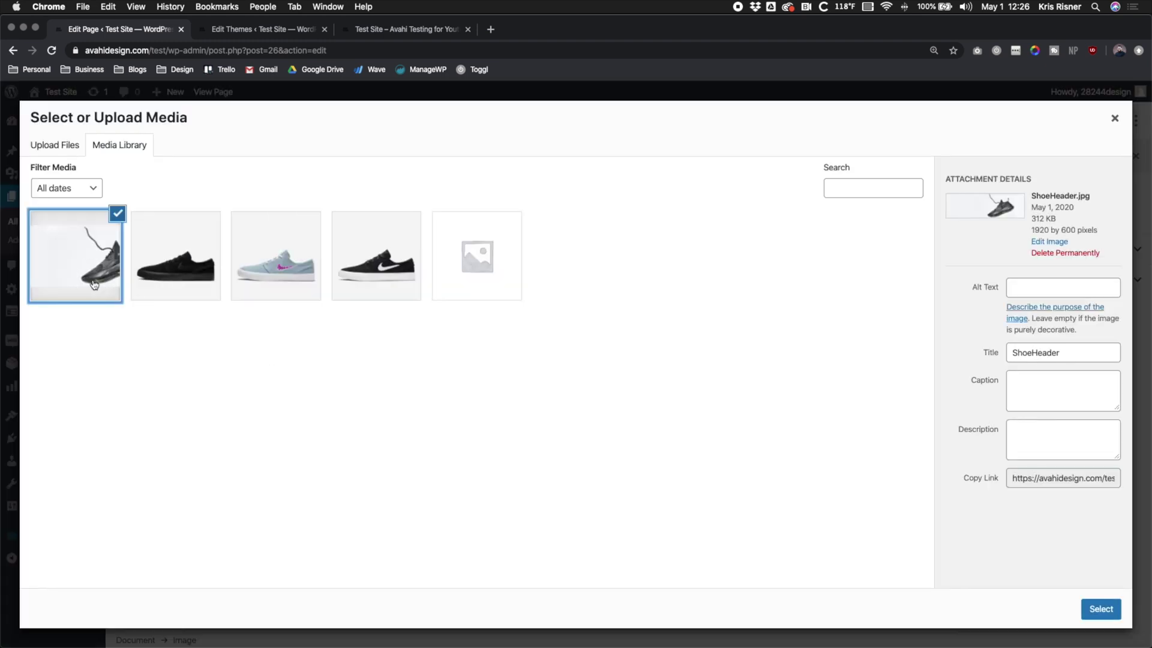
click(1101, 609)
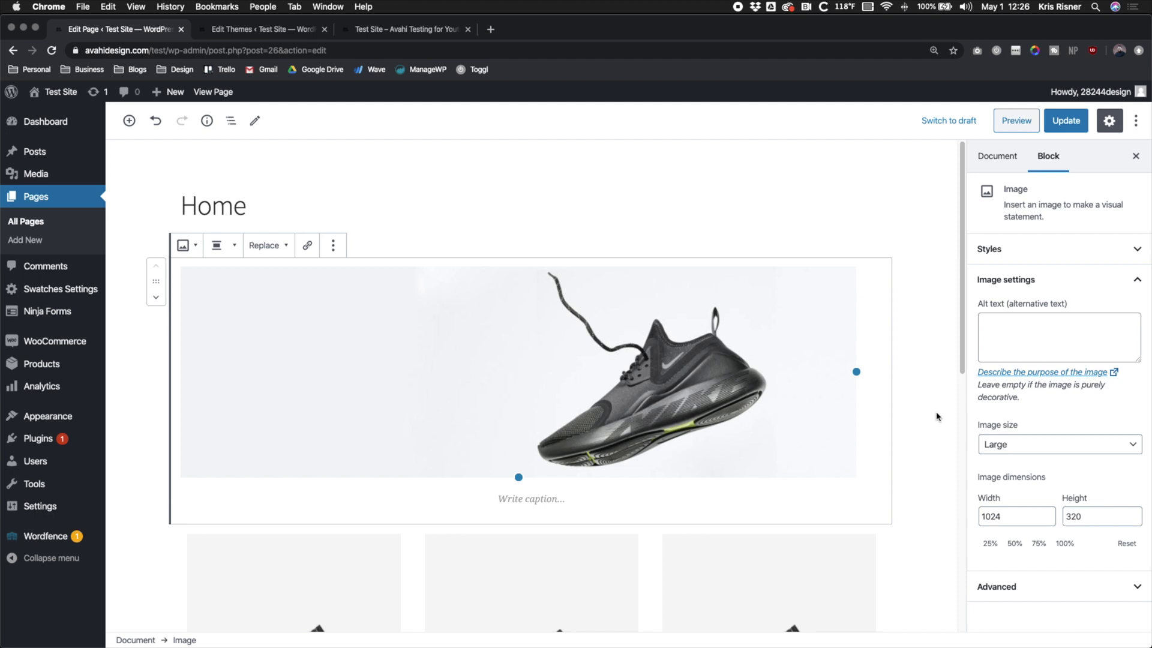
Set the shoe header image to Full Size (1920 by 600) and Full width alignment
click(387, 217)
click(519, 474)
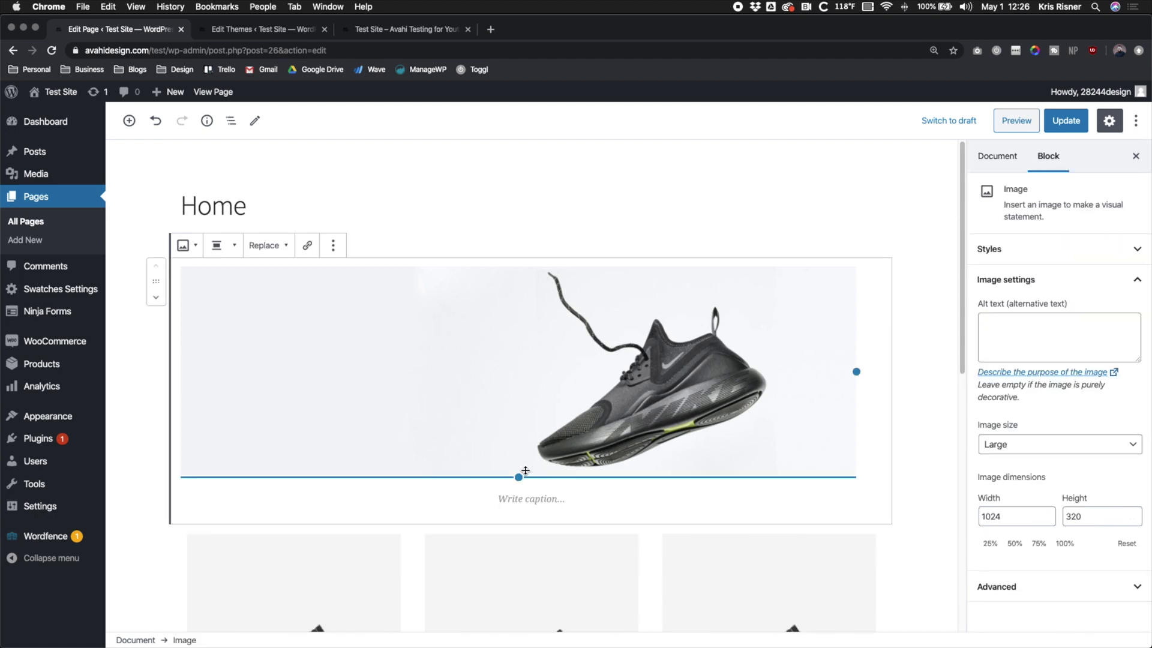
click(1053, 447)
click(967, 391)
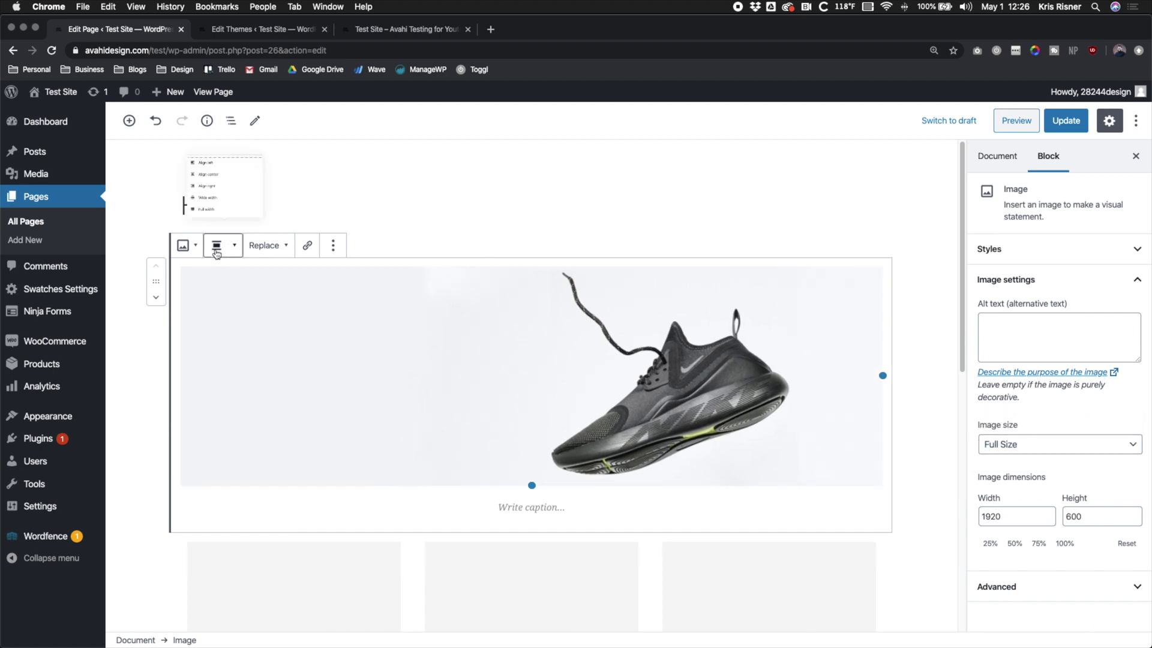
click(219, 246)
click(206, 204)
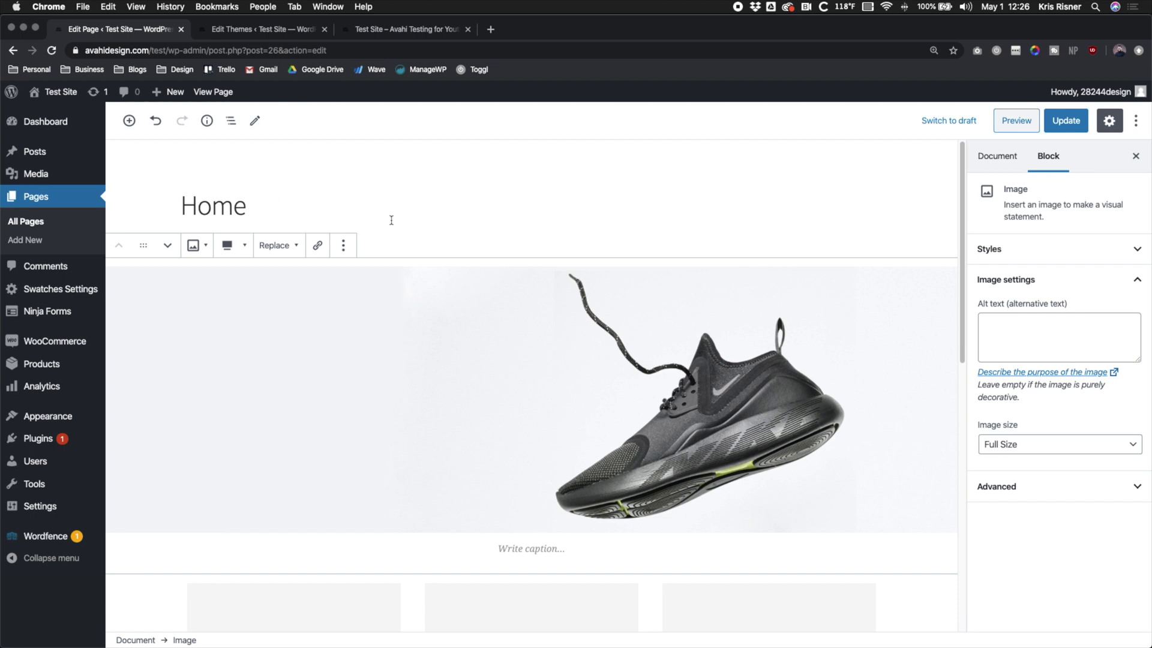
click(186, 579)
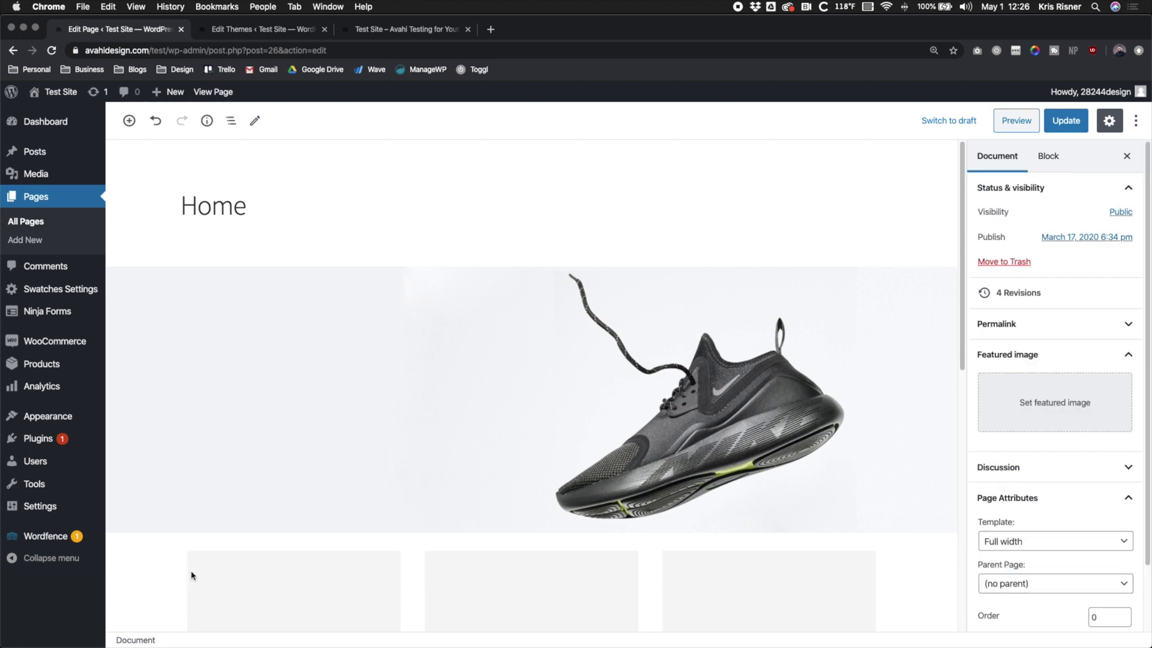
click(515, 539)
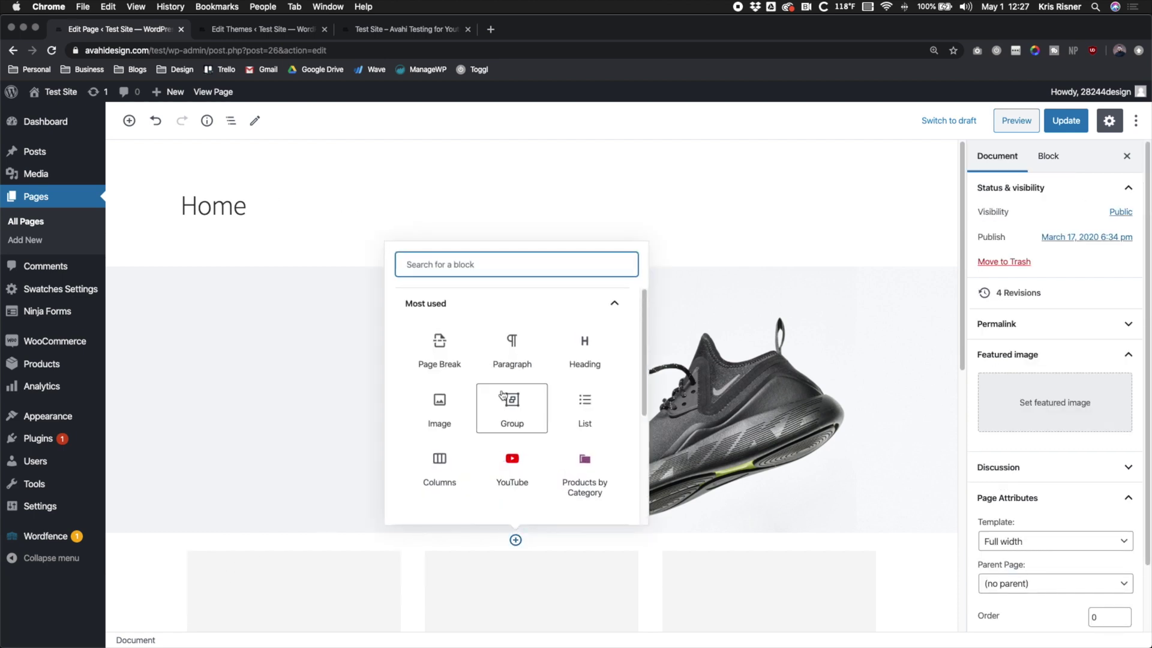
Add a 'Nike Shoes' H2 heading under the image and select both image and heading blocks
click(565, 379)
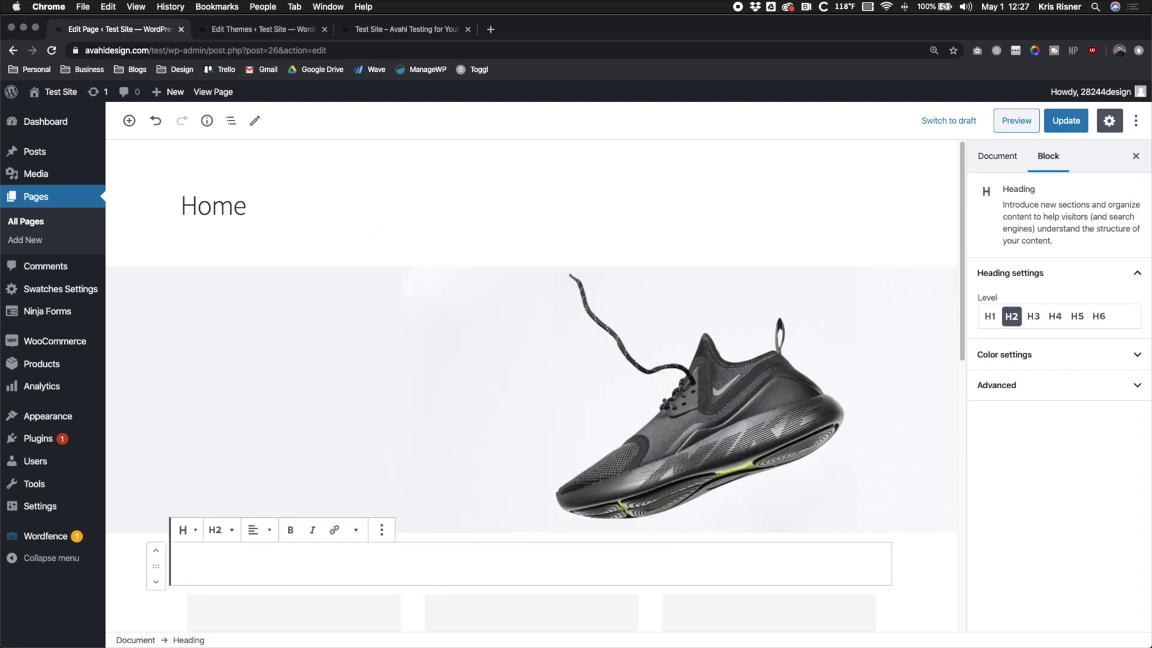
text(Nike Shoes)
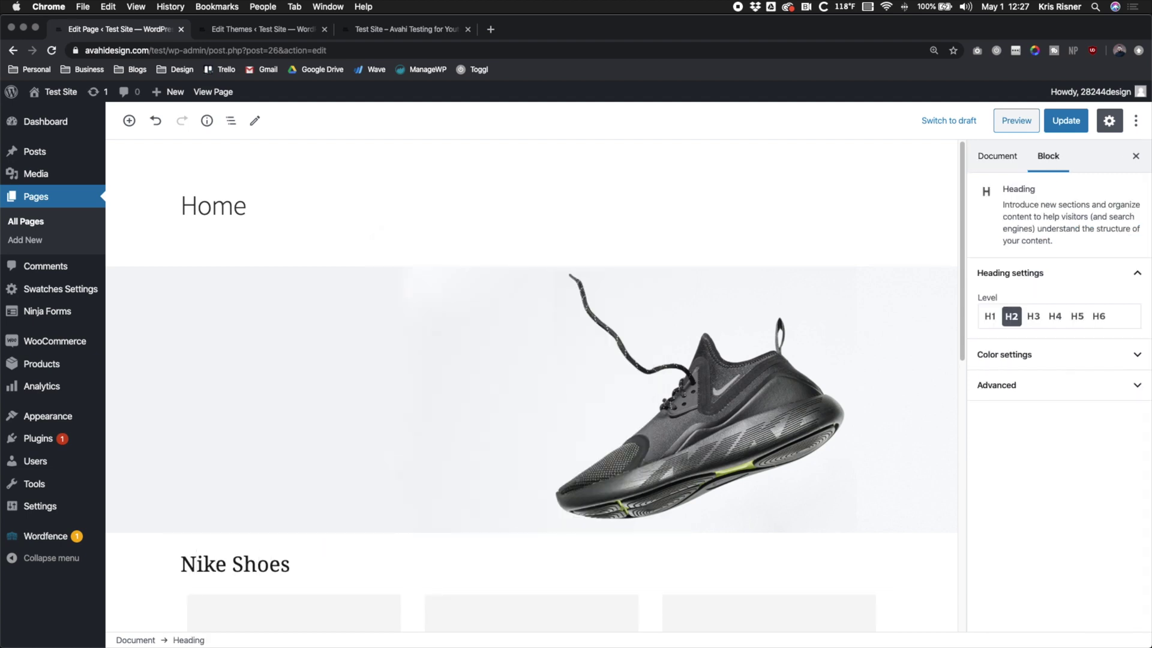
key(super+a)
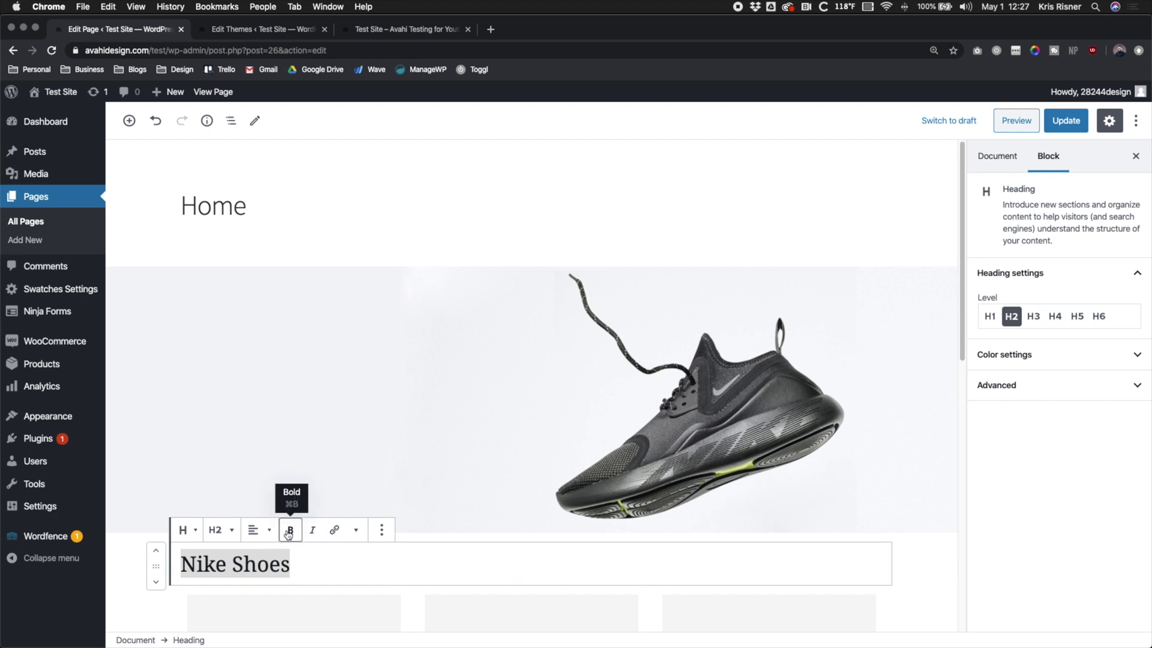
click(643, 428)
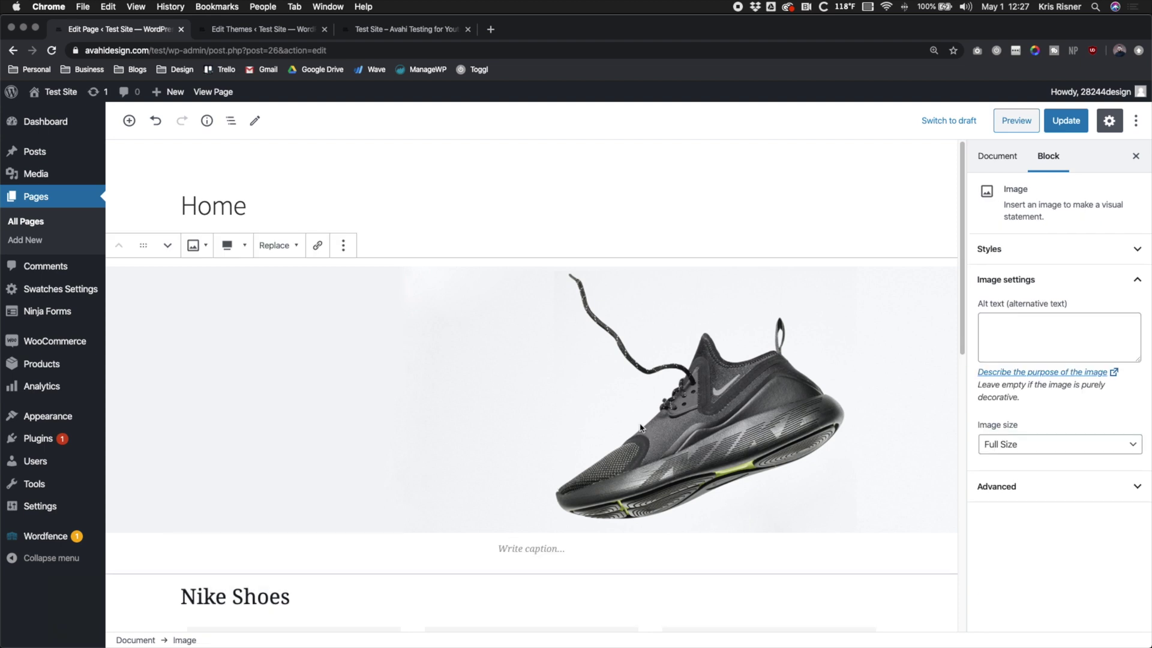
shift+click(379, 591)
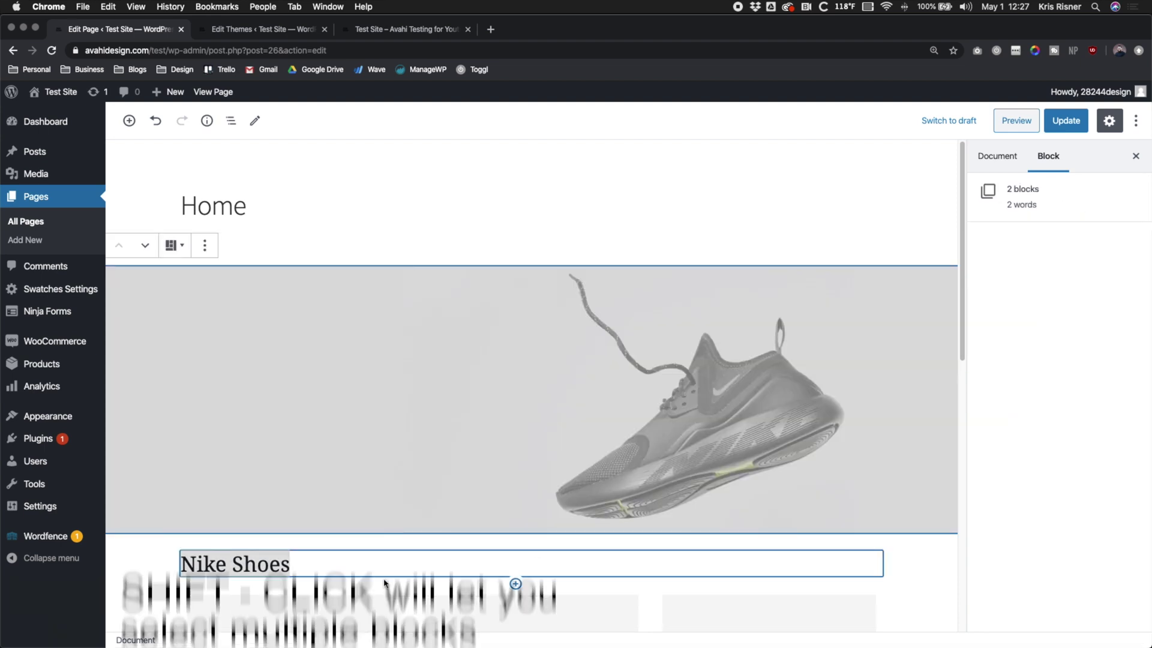
Transform the image and heading into a Group with CSS class 'cont'
click(175, 245)
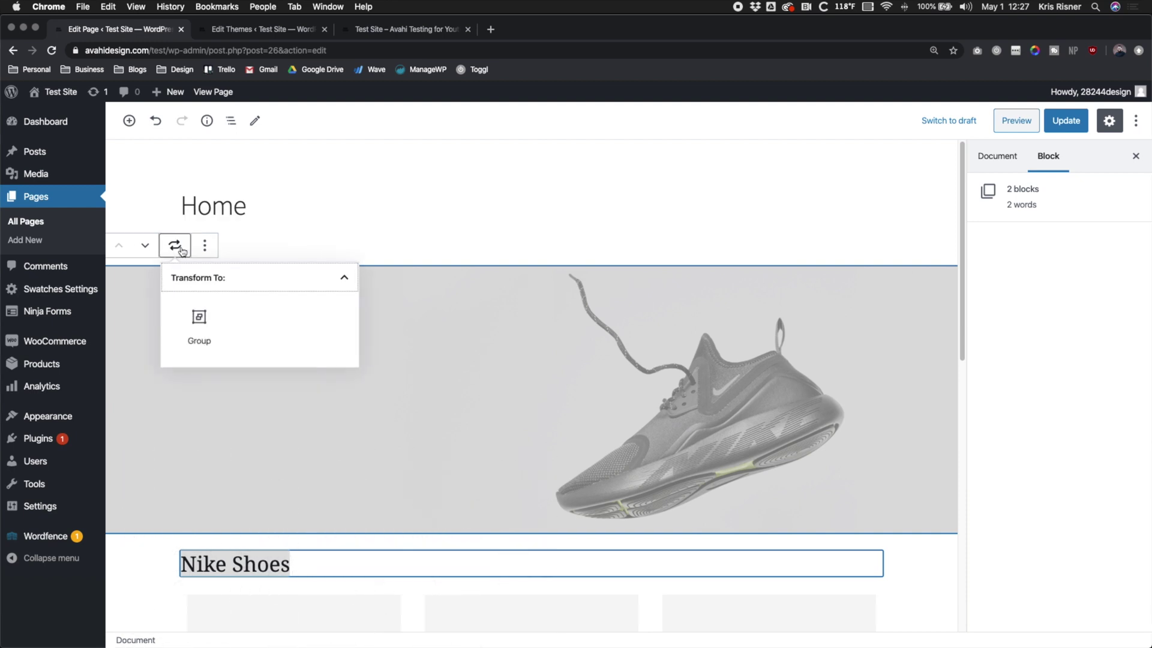
click(204, 322)
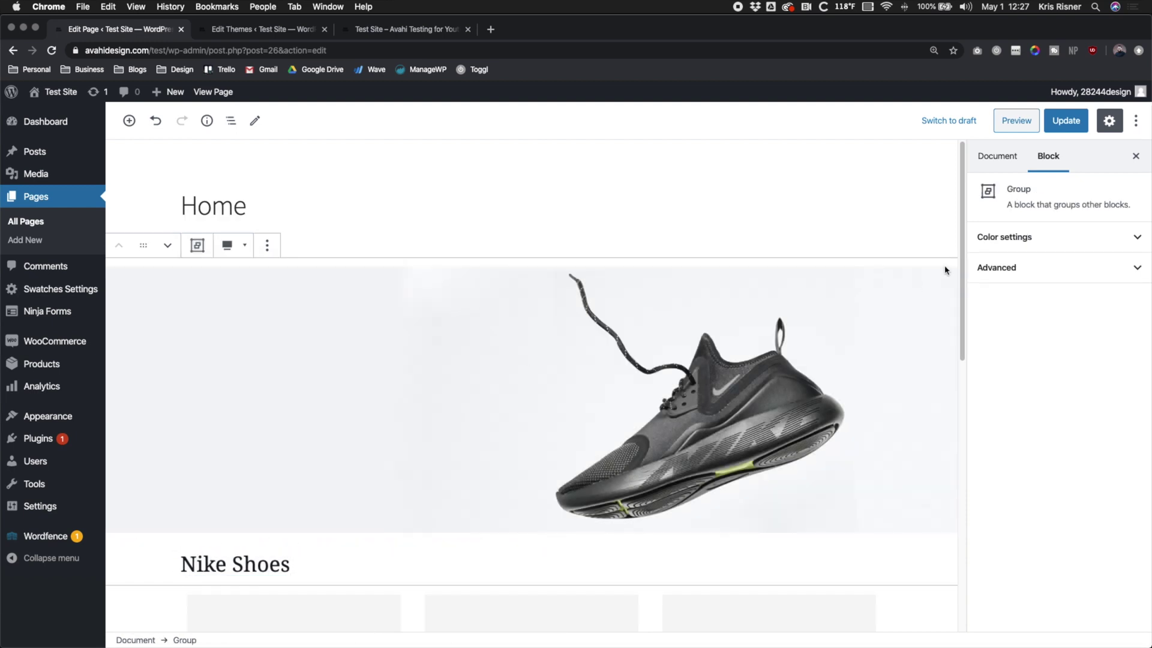
click(982, 269)
click(1031, 437)
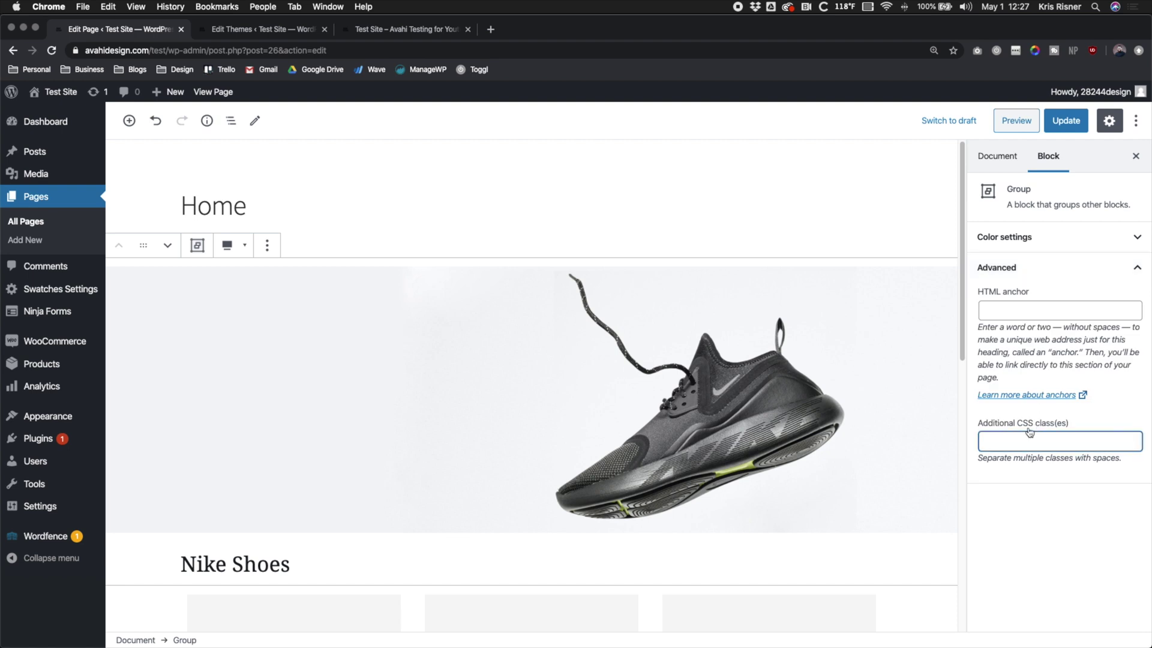
text(container)
Give the Nike Shoes heading the CSS class 'text' and confirm it in Advanced settings
click(600, 525)
click(274, 595)
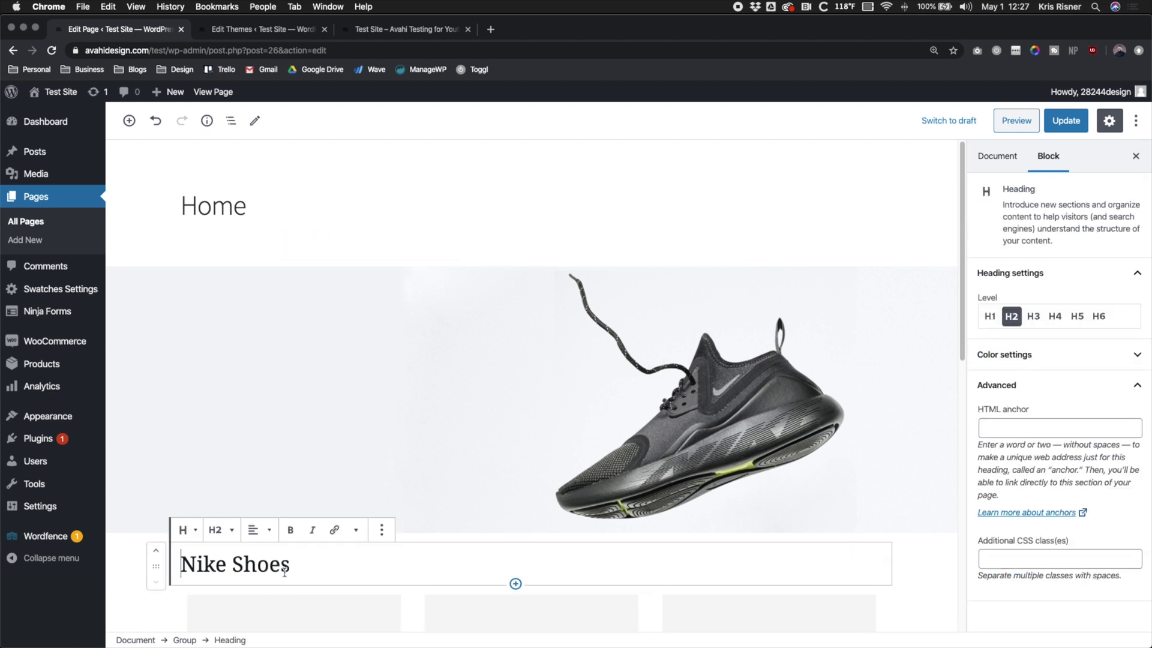
click(1073, 560)
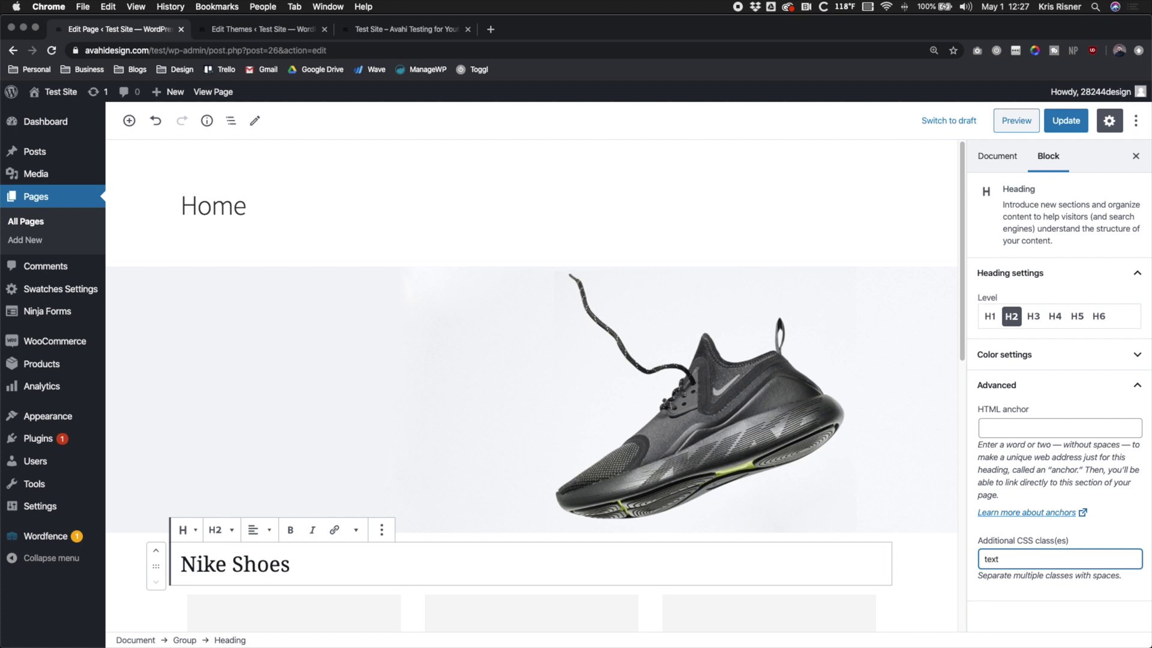
click(916, 587)
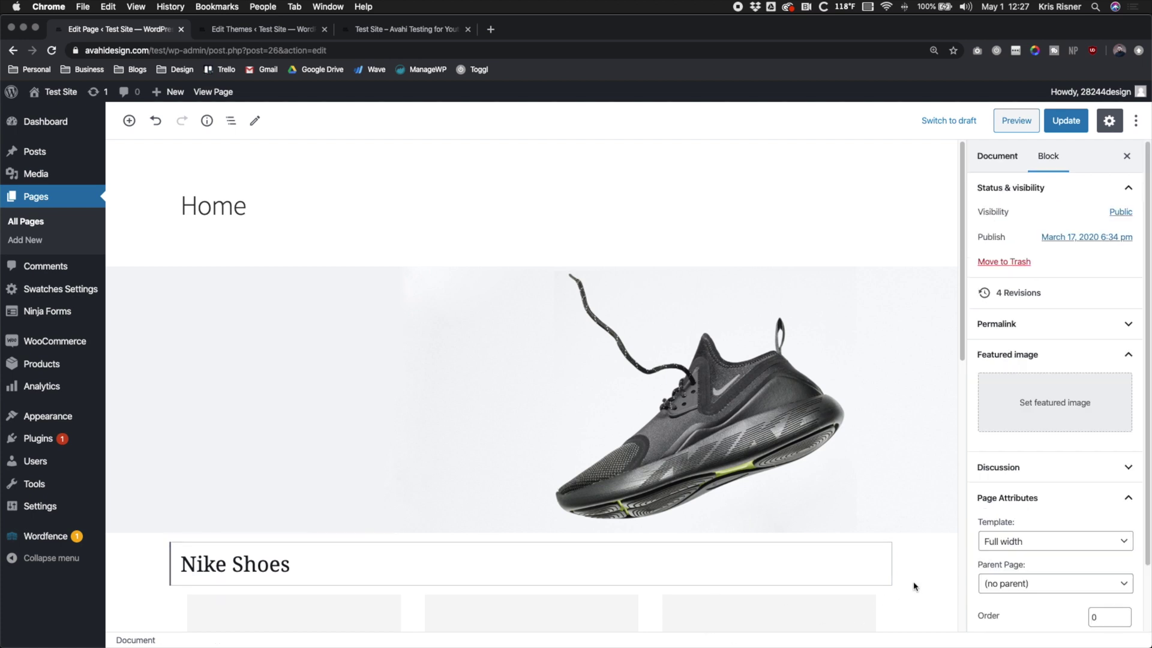
click(700, 570)
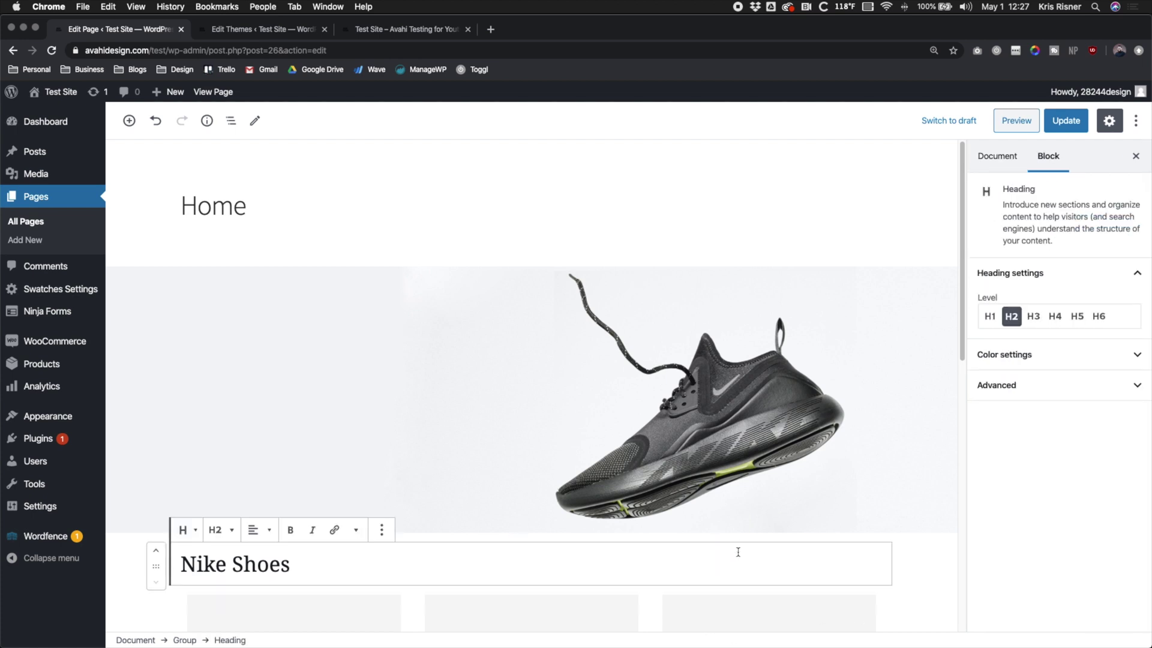
click(1080, 385)
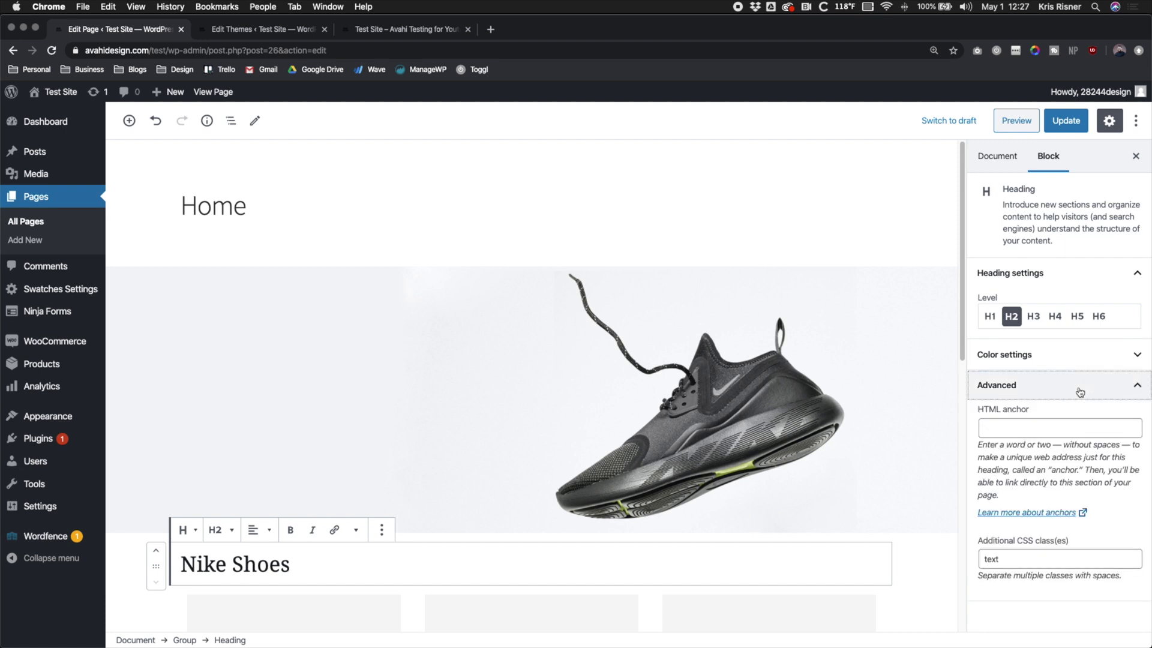
click(816, 503)
click(408, 243)
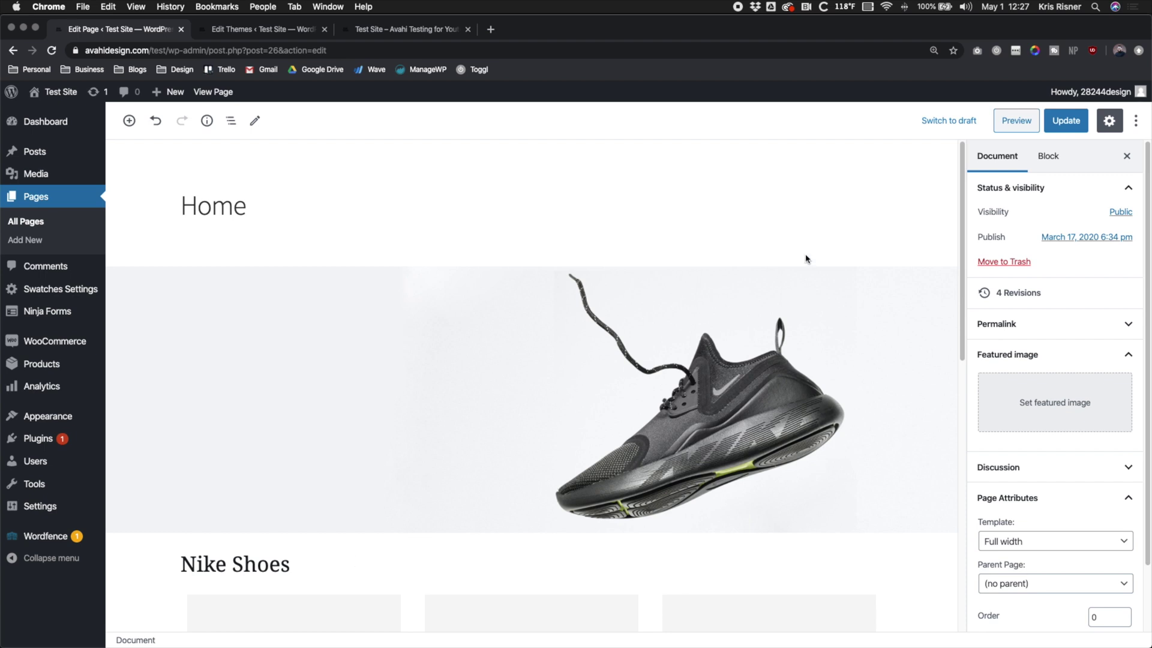
Update the Home page and check the full-width shoe banner on the reloaded live site
click(1066, 120)
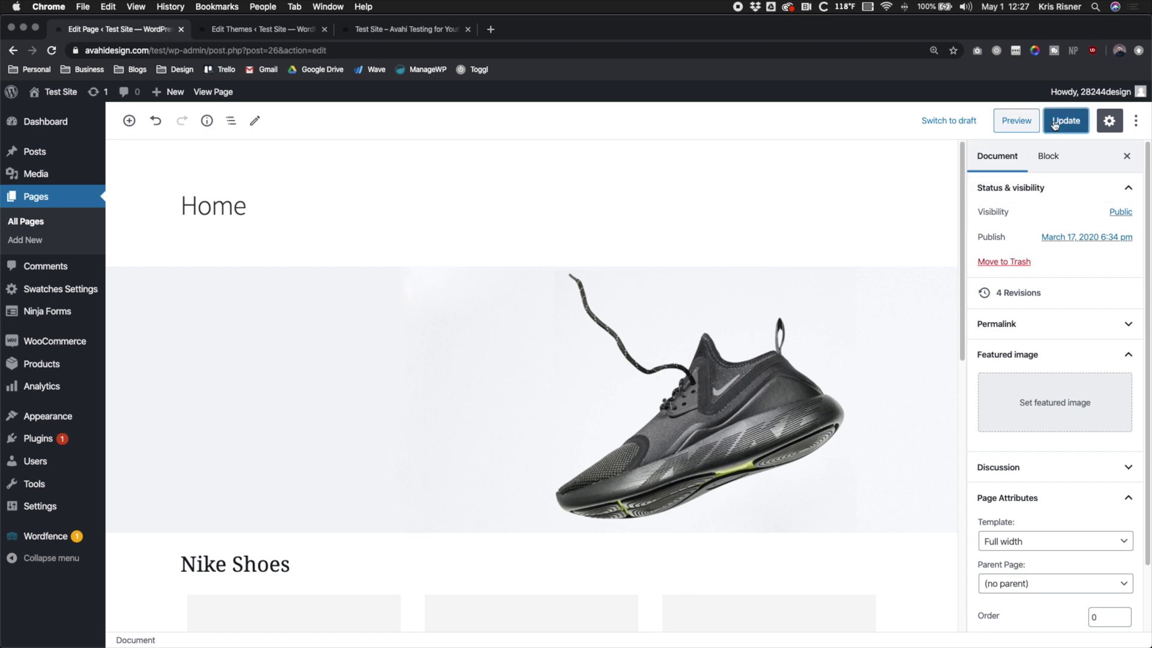
click(393, 29)
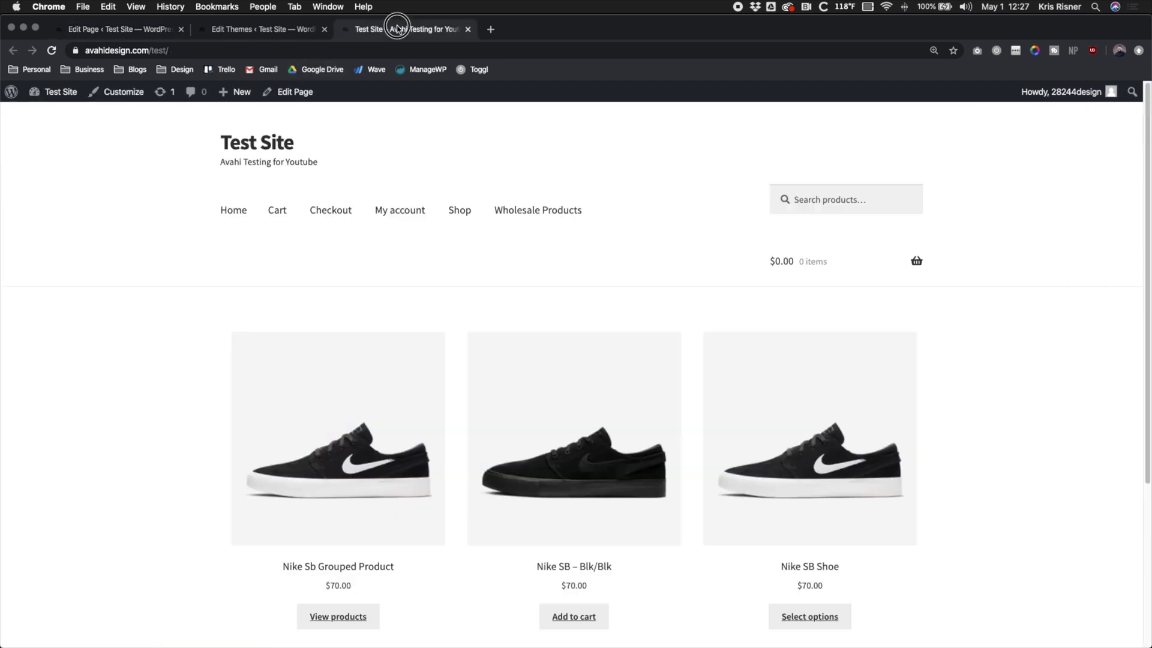
click(51, 50)
scroll(312, 432, down, 5)
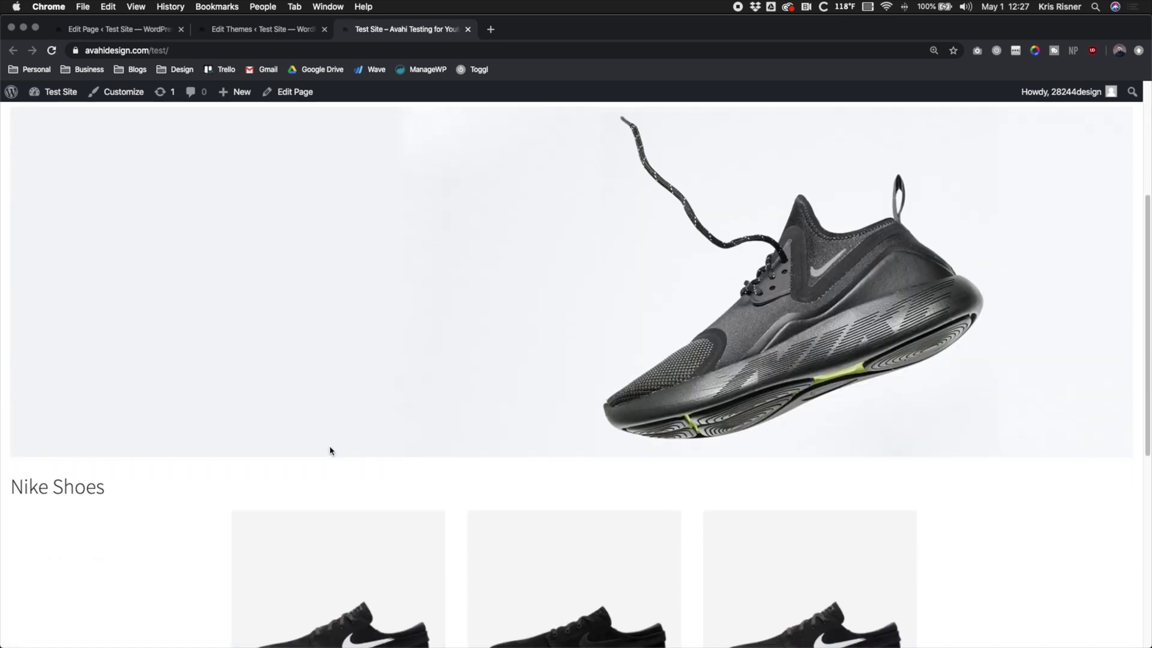
scroll(329, 451, up, 2)
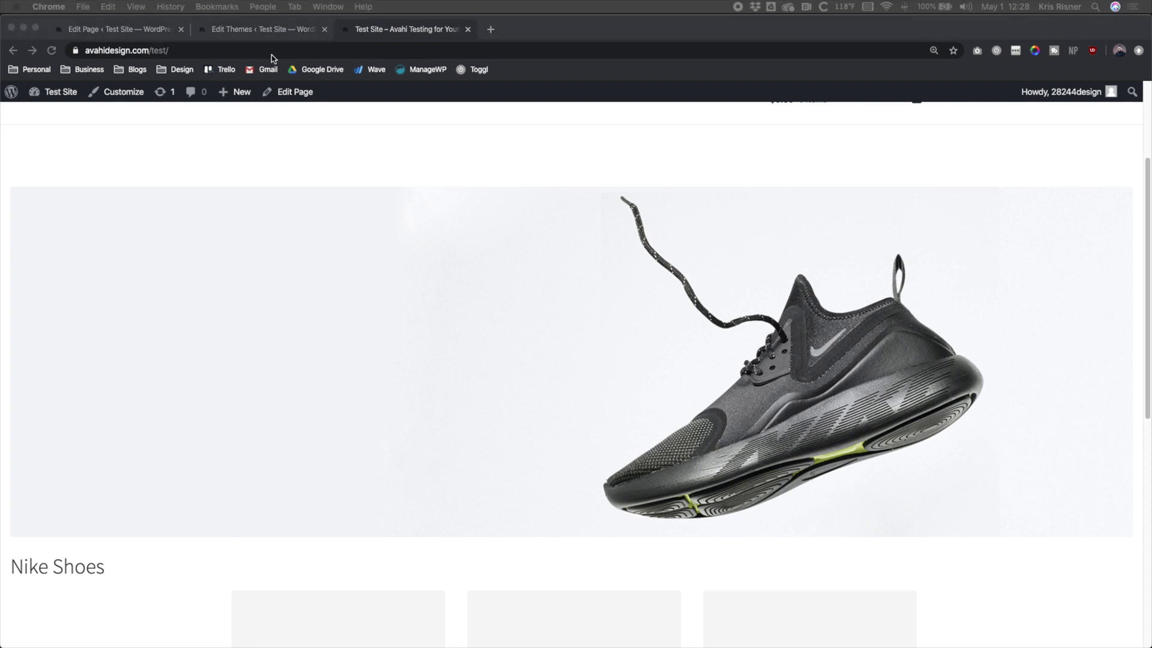
click(234, 38)
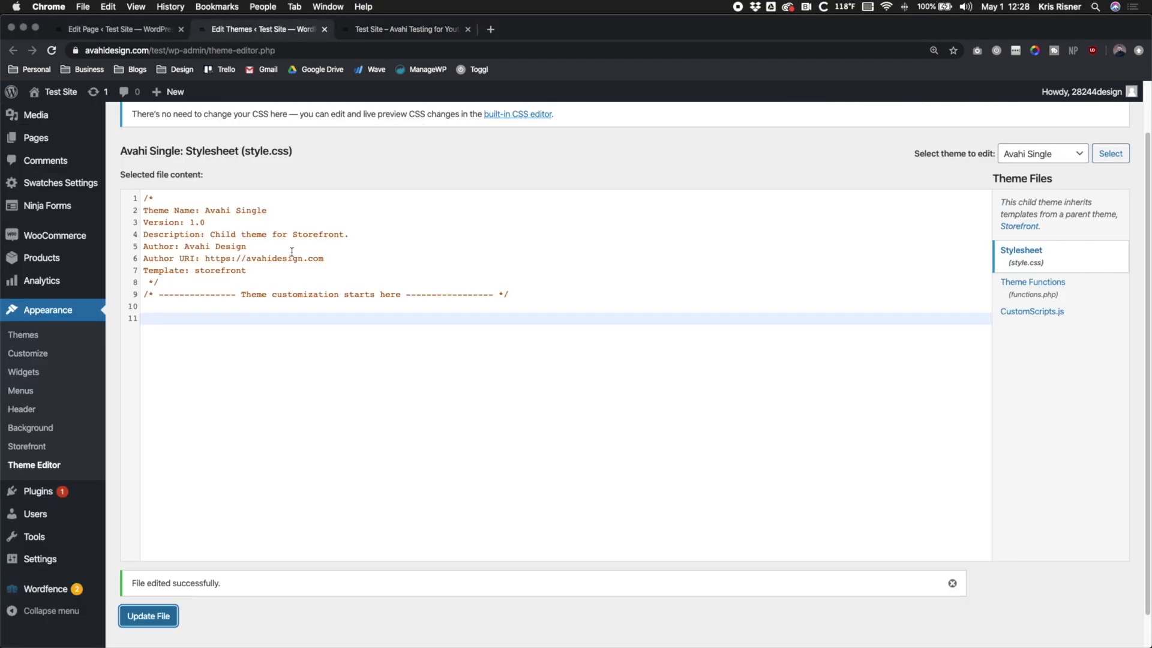
Add a .container {position:relative;} rule and an empty .text rule to style.css
click(268, 346)
text(.)
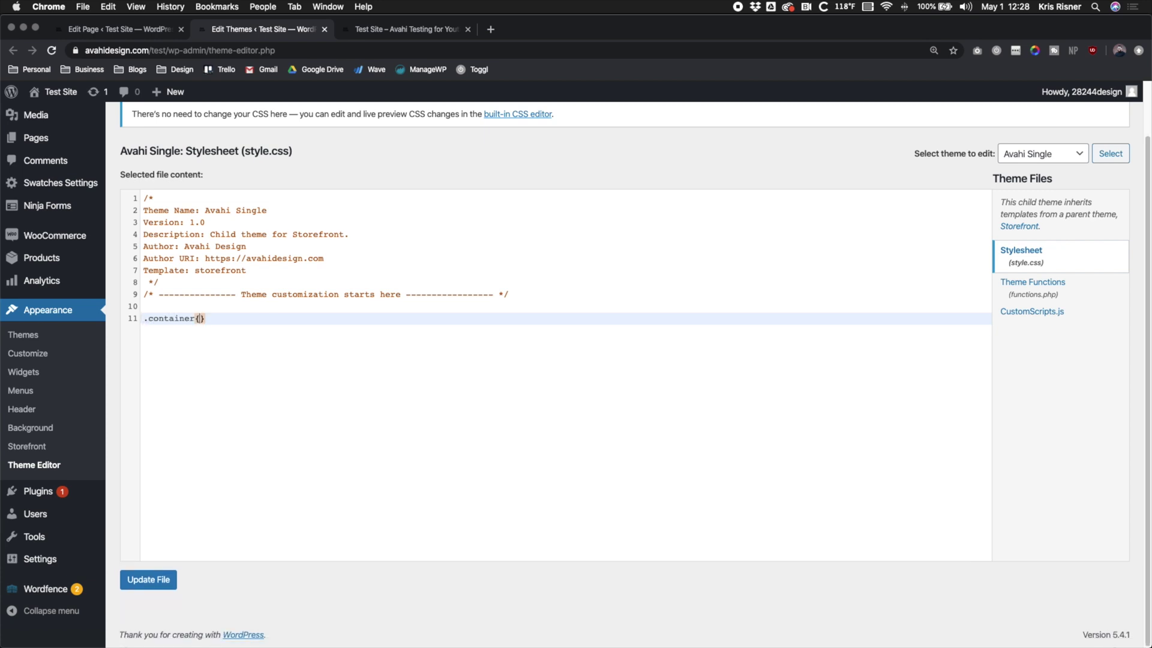
text(container{)
key(Return)
key(Down)
key(Return)
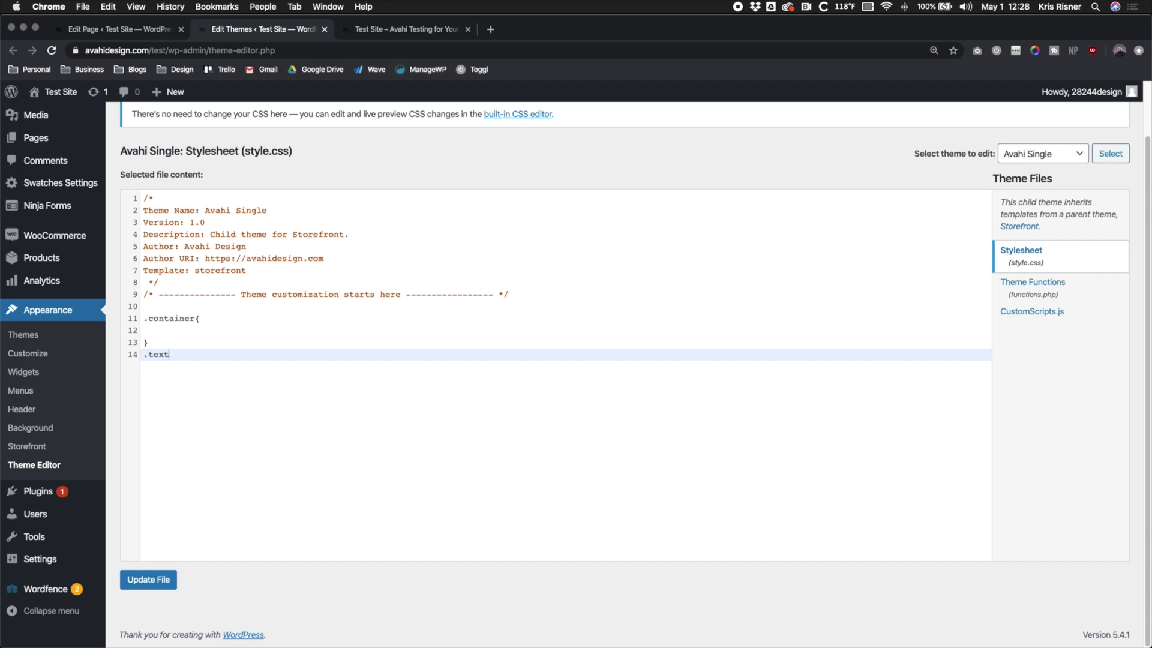
text(.text{)
key(Return)
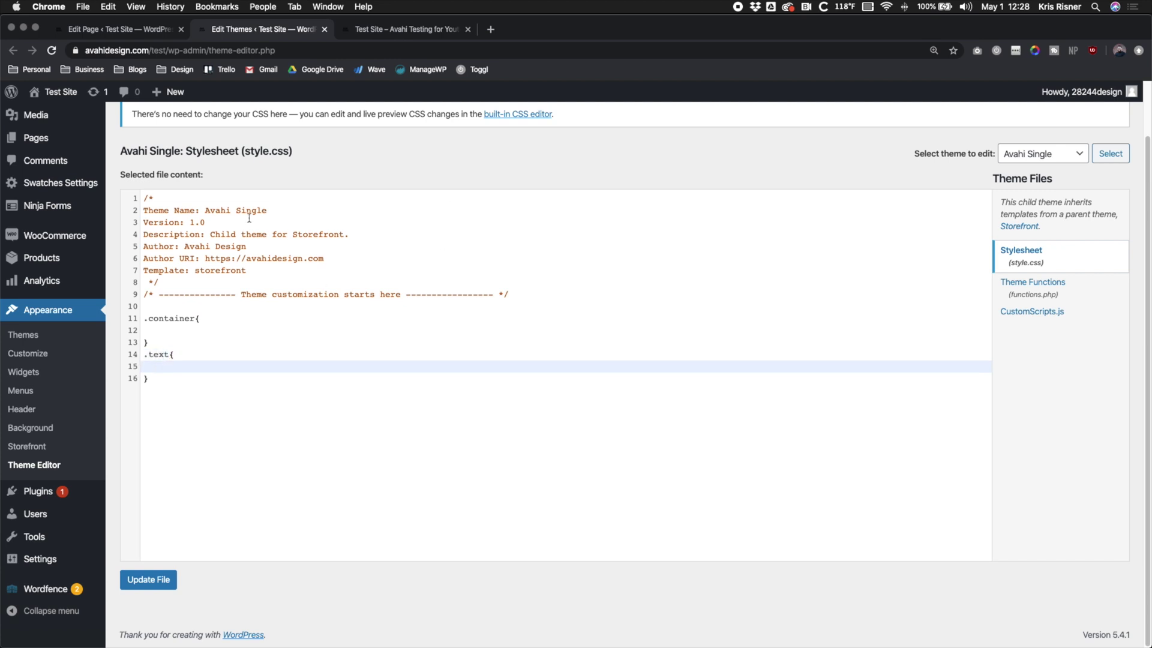
click(199, 332)
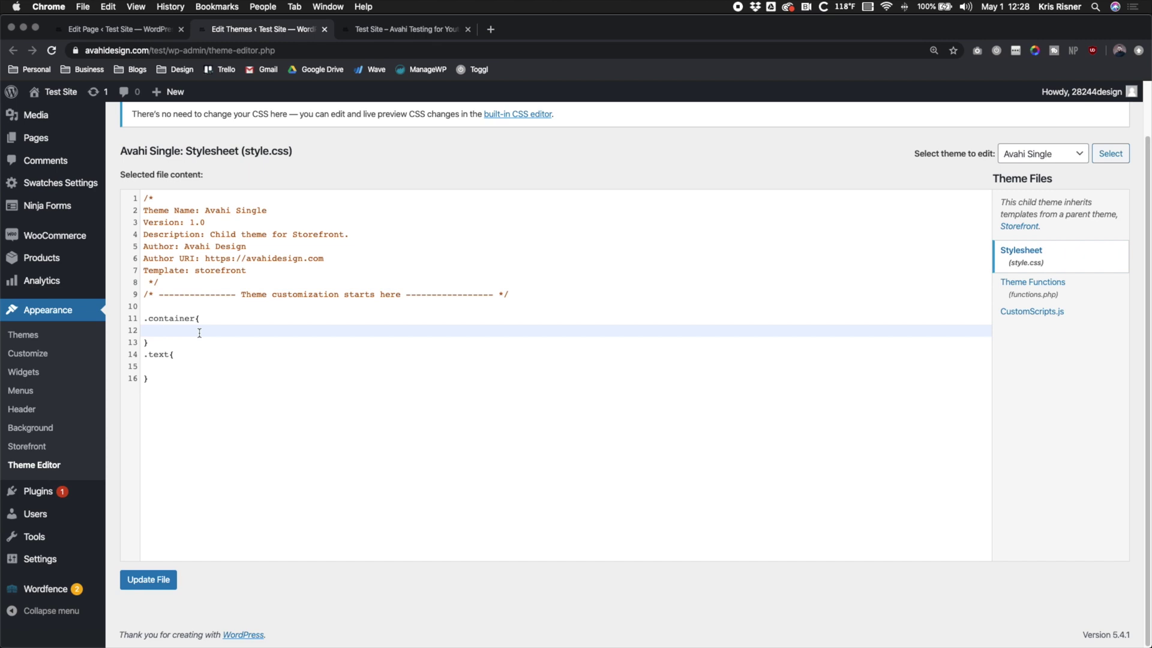
text(position:rel)
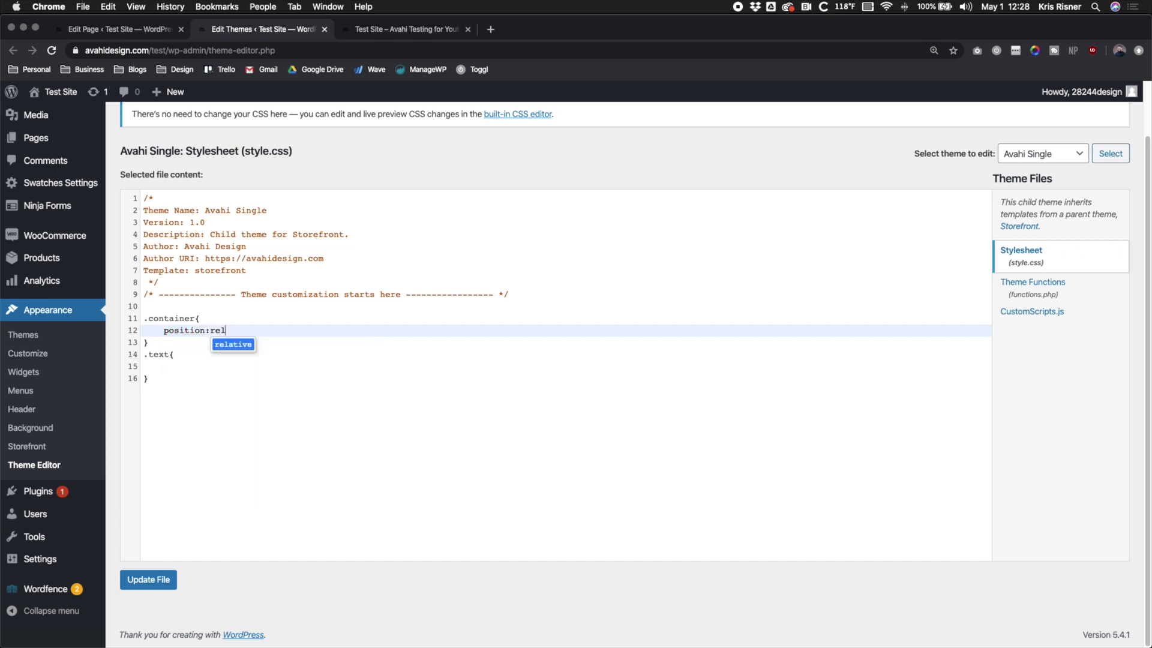
text(ative;l)
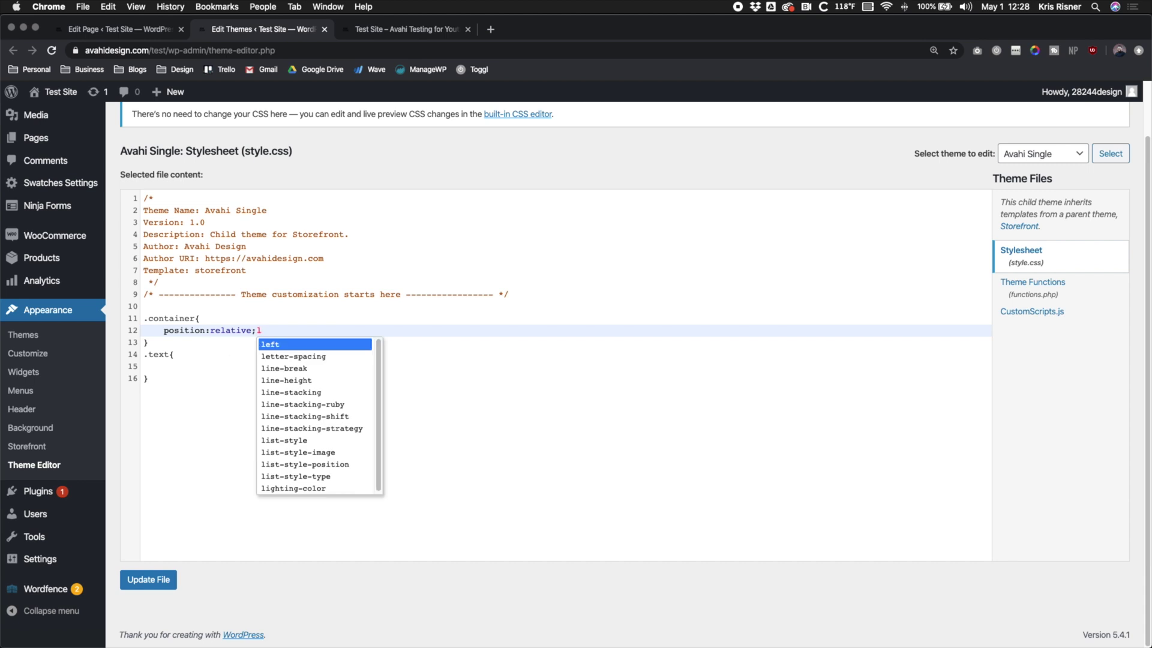
key(BackSpace)
Fill the .text rule with position:absolute; top: 50%; left:5%;
click(223, 370)
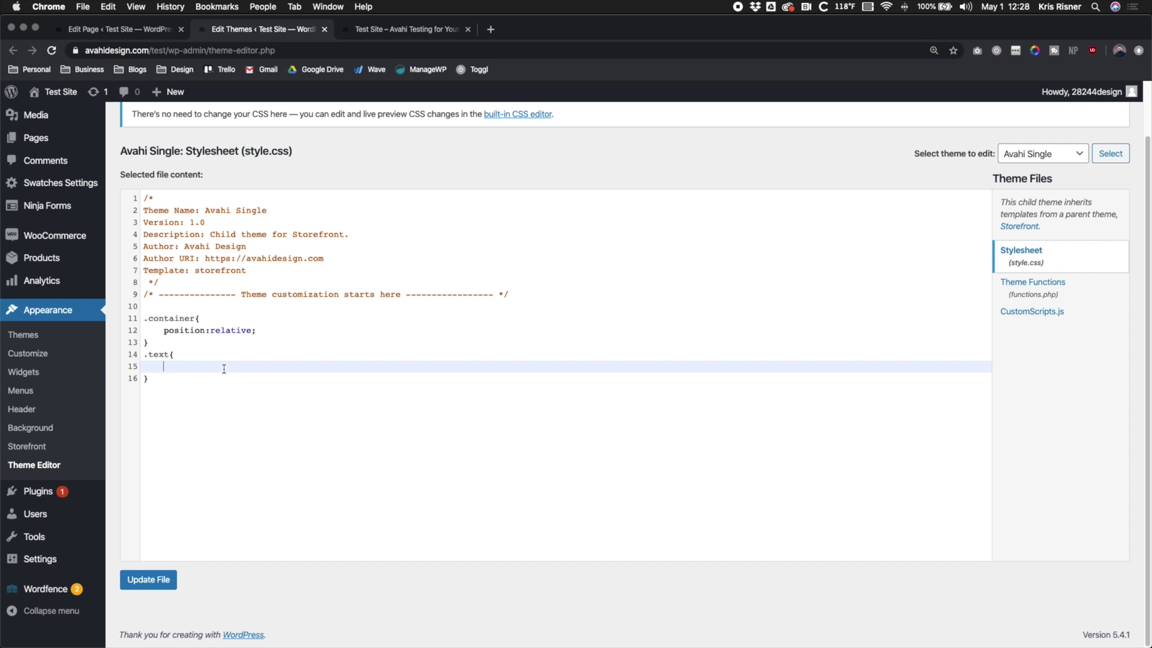
text(posti)
key(BackSpace)
key(BackSpace)
key(BackSpace)
key(BackSpace)
mouse_move(529, 646)
text(iti)
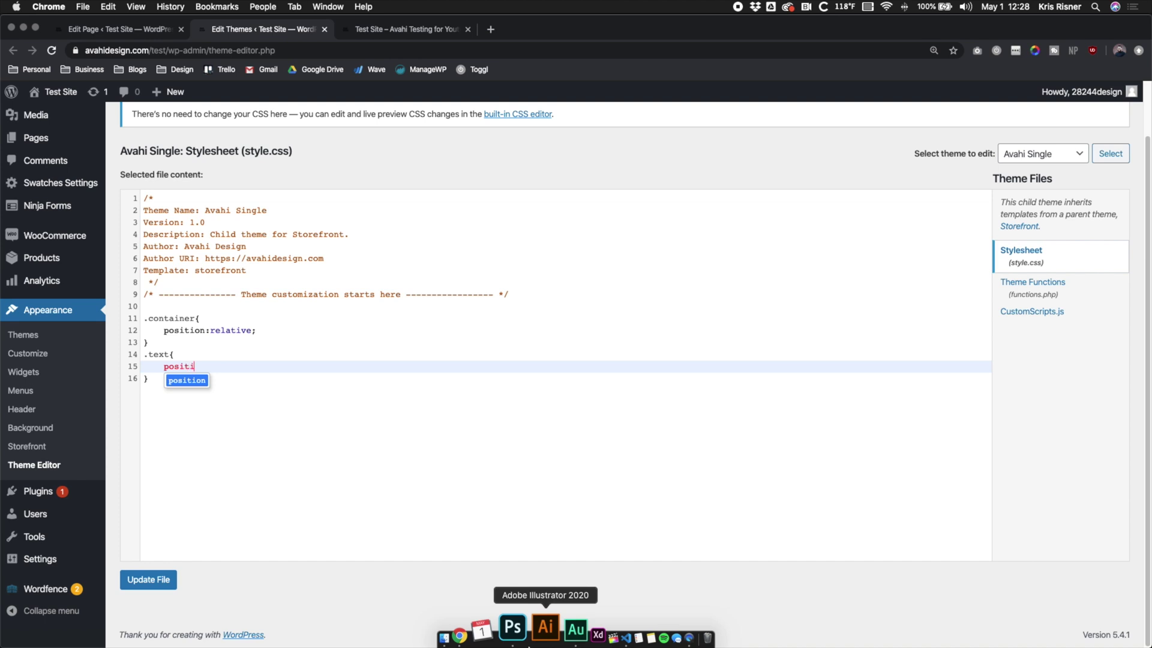
text(on:absol)
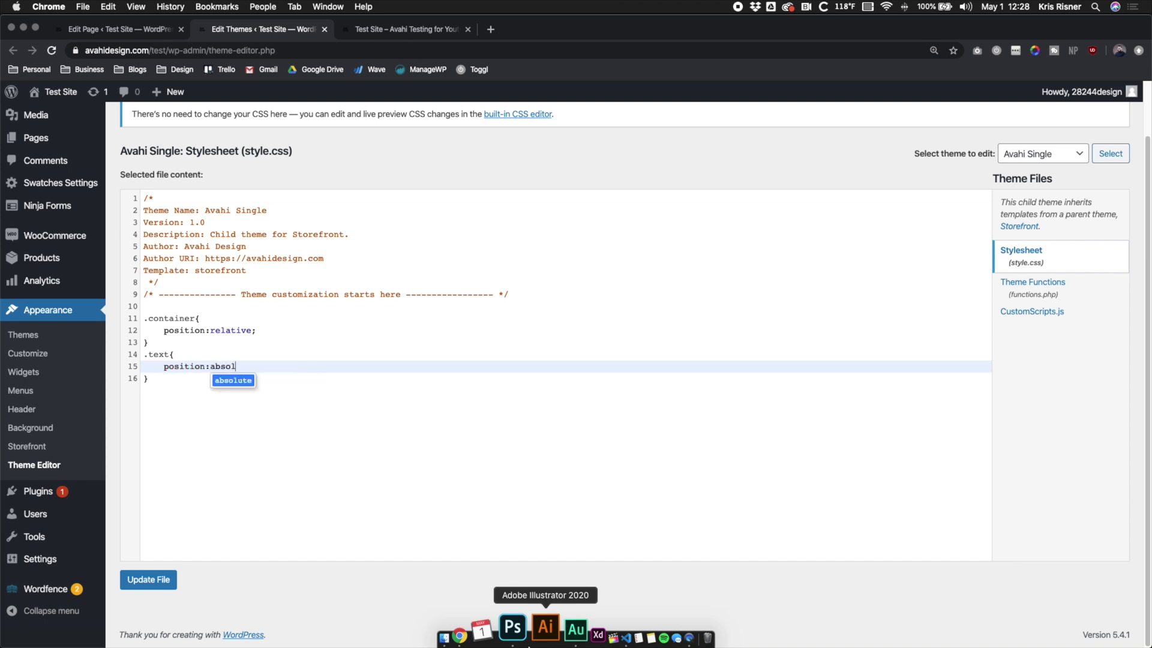
text(ute;)
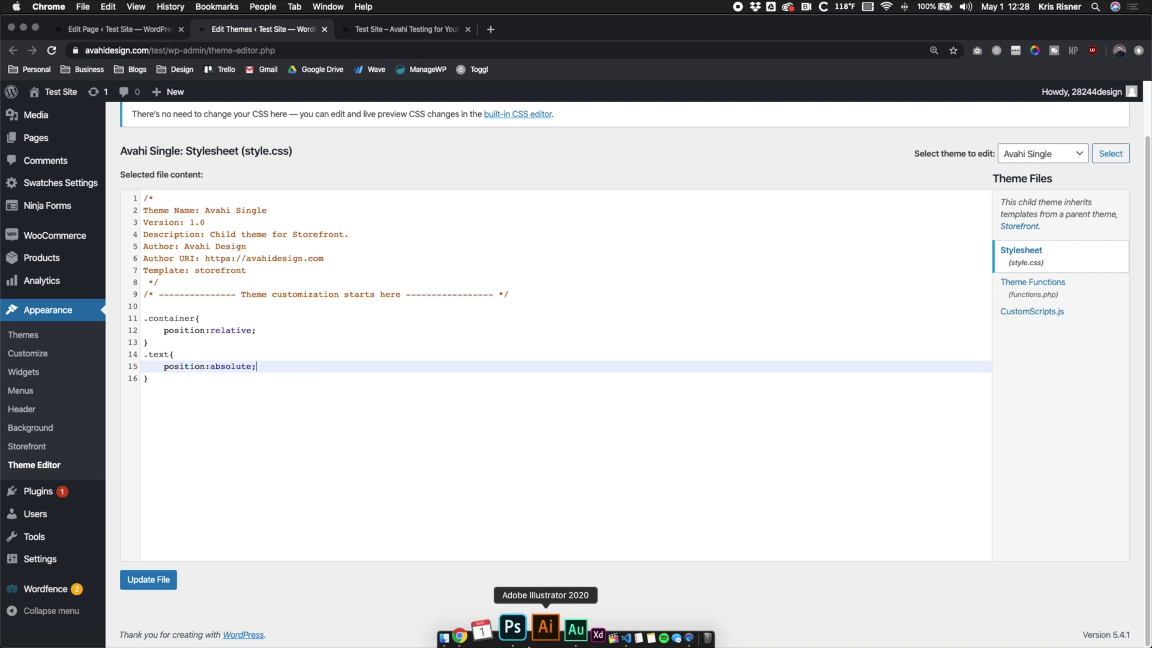
click(370, 528)
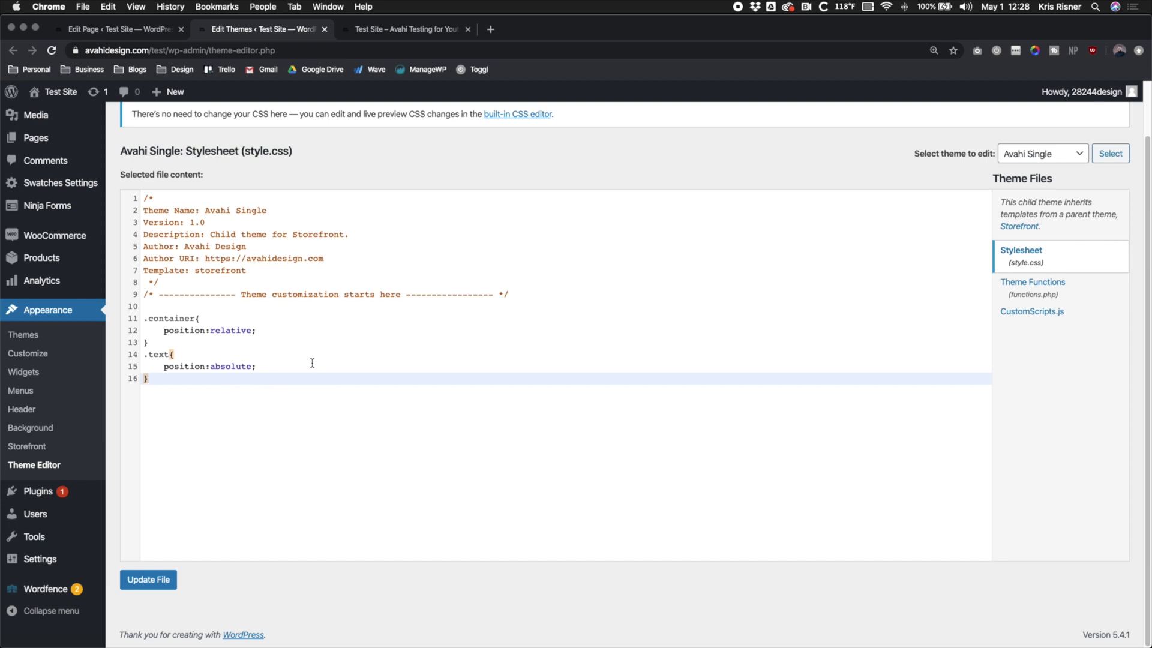
click(288, 371)
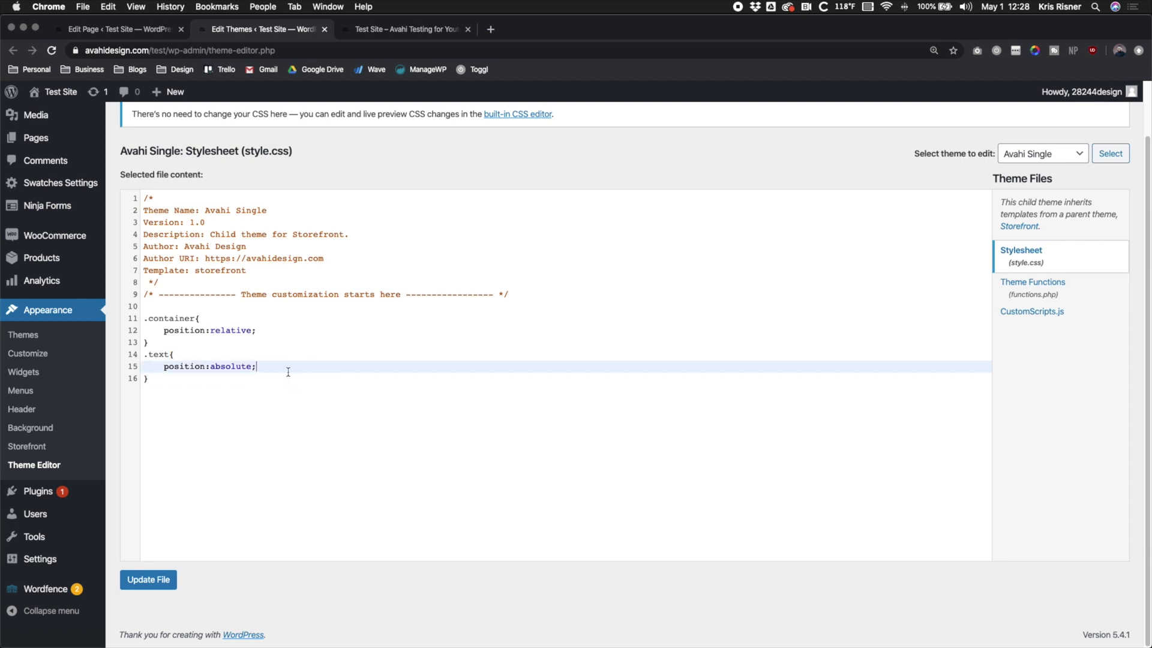
key(Return)
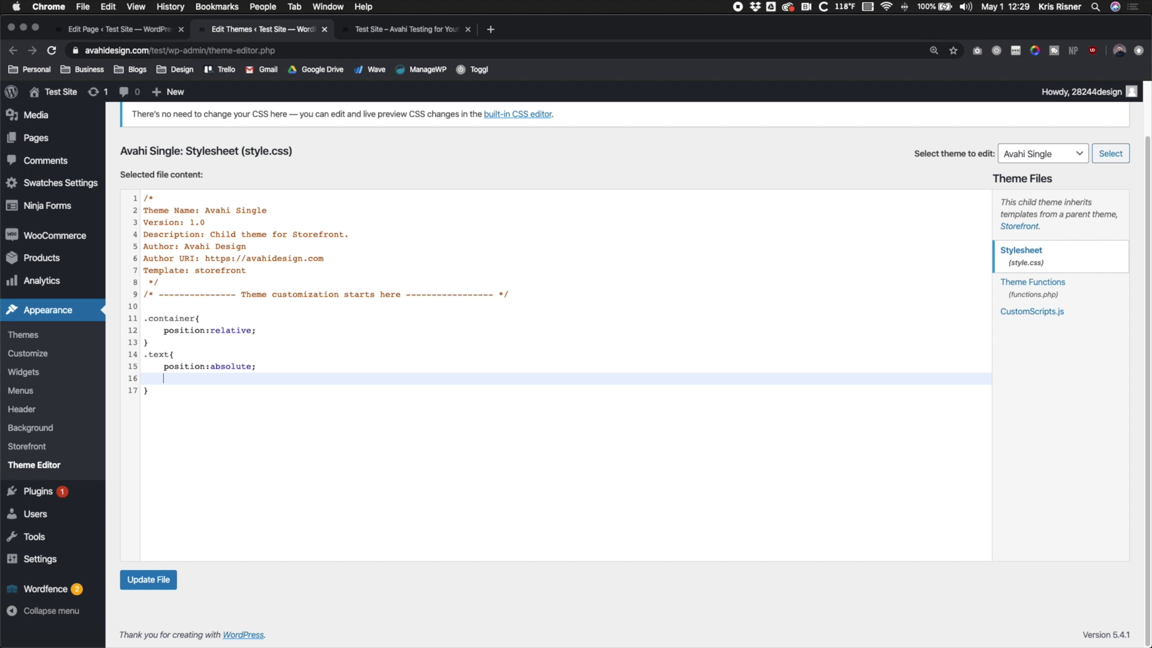
text(top: 50%;)
key(Return)
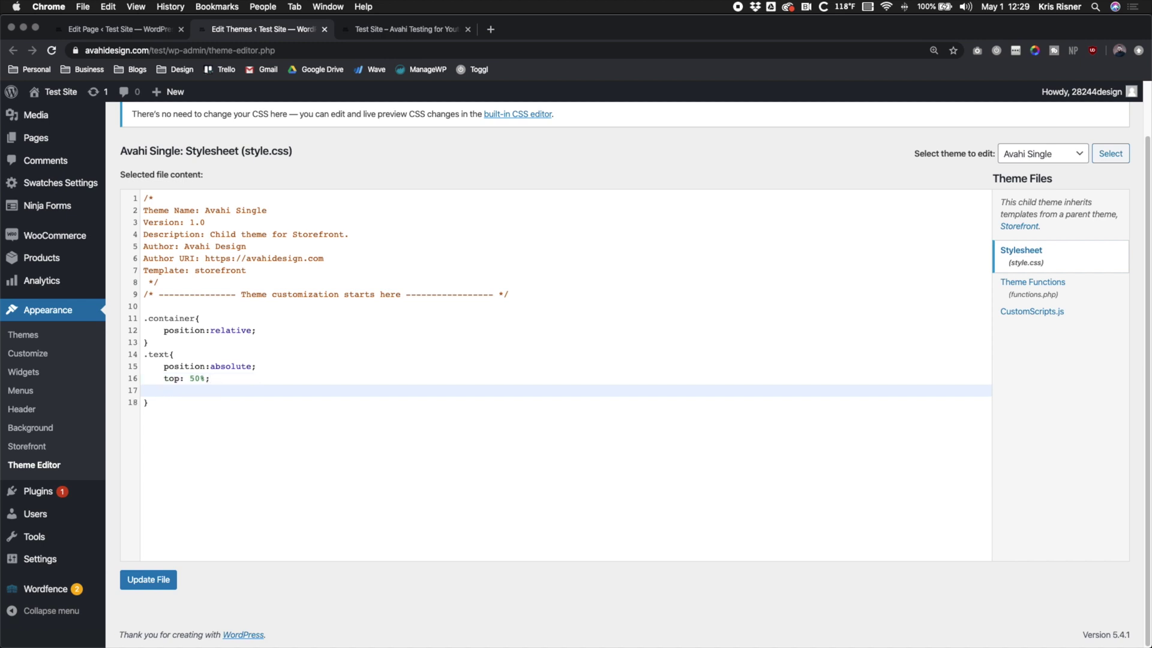
text(left:)
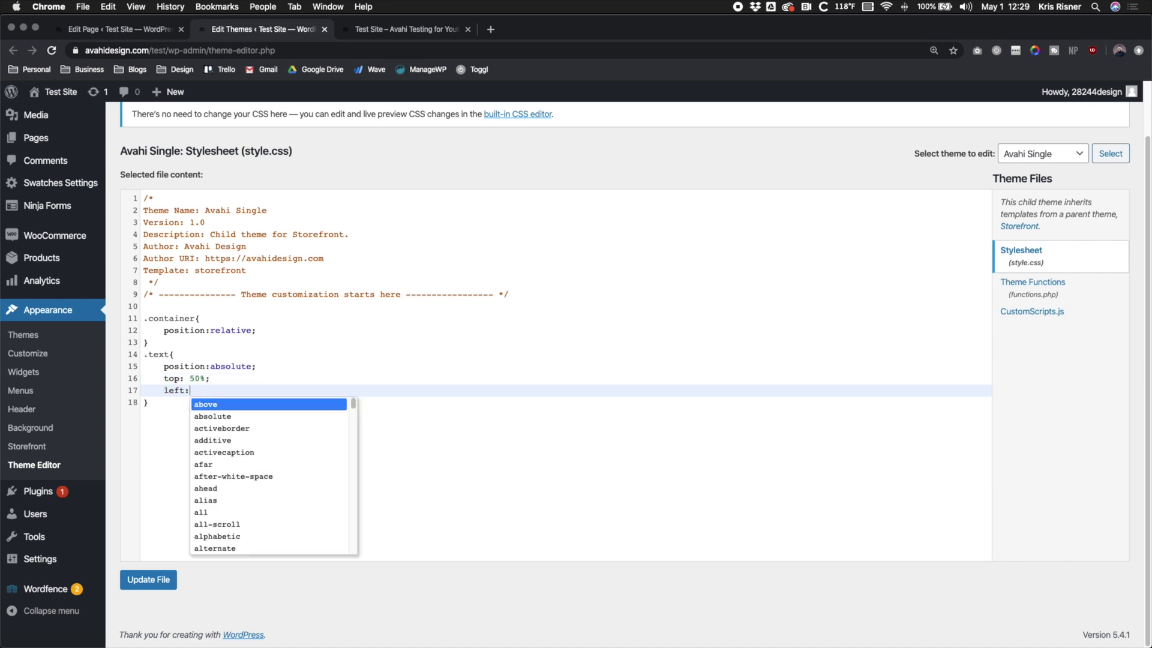
text(5%)
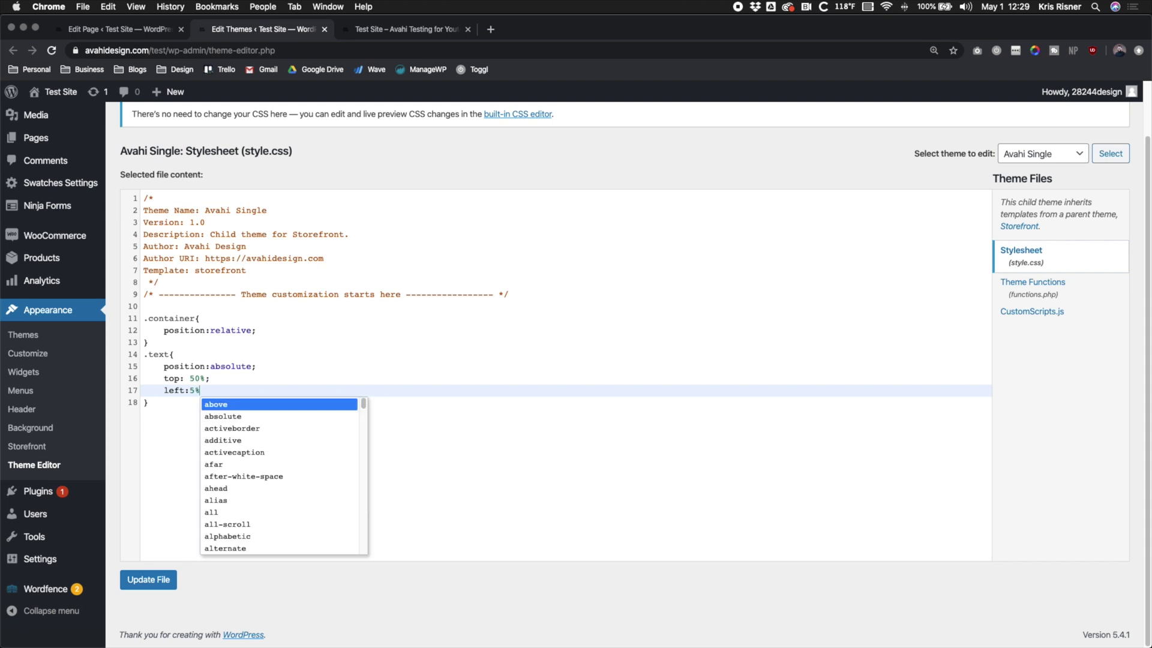
text(;)
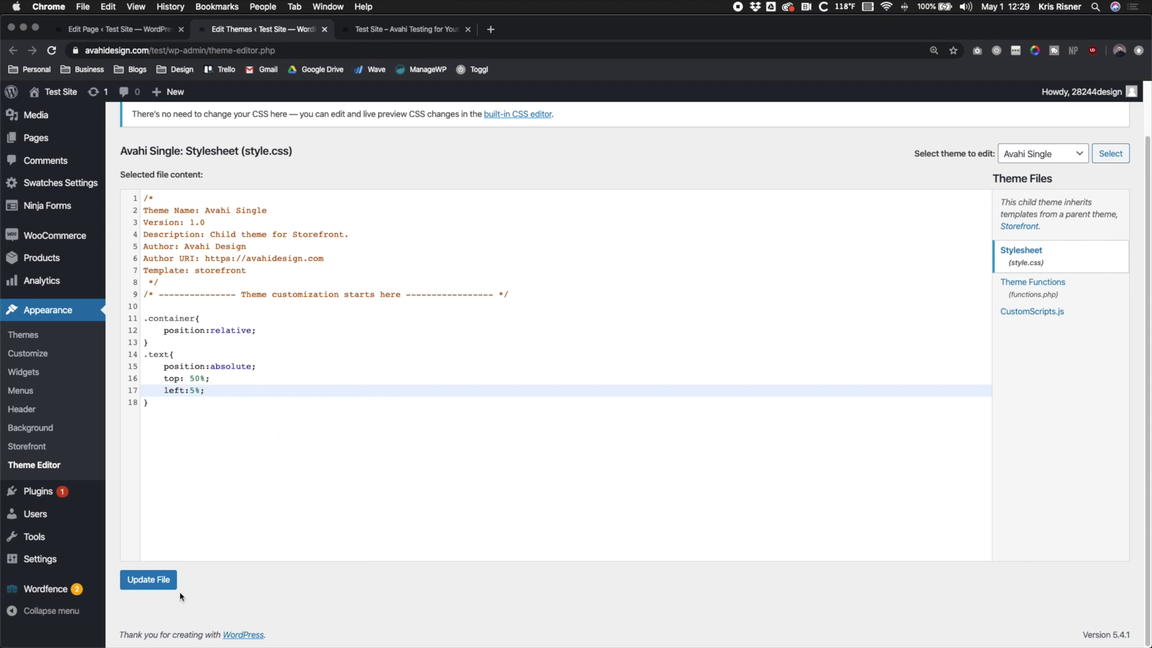
Save style.css, reload the live site, and select the overlaid Nike Shoes heading text
click(171, 578)
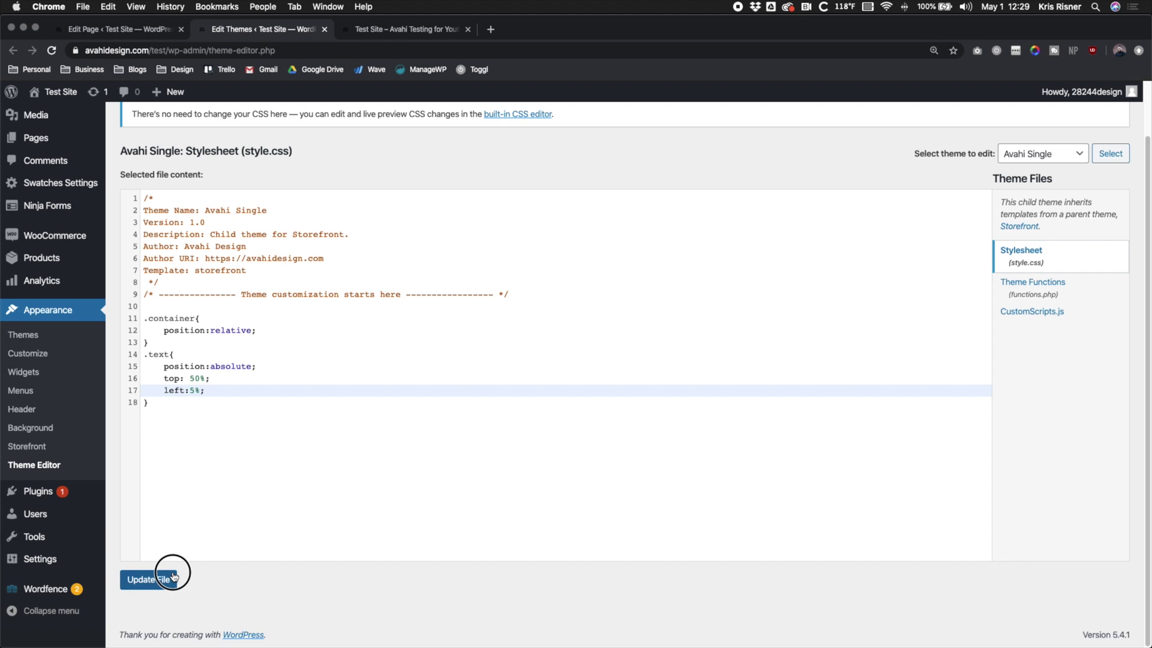
click(397, 29)
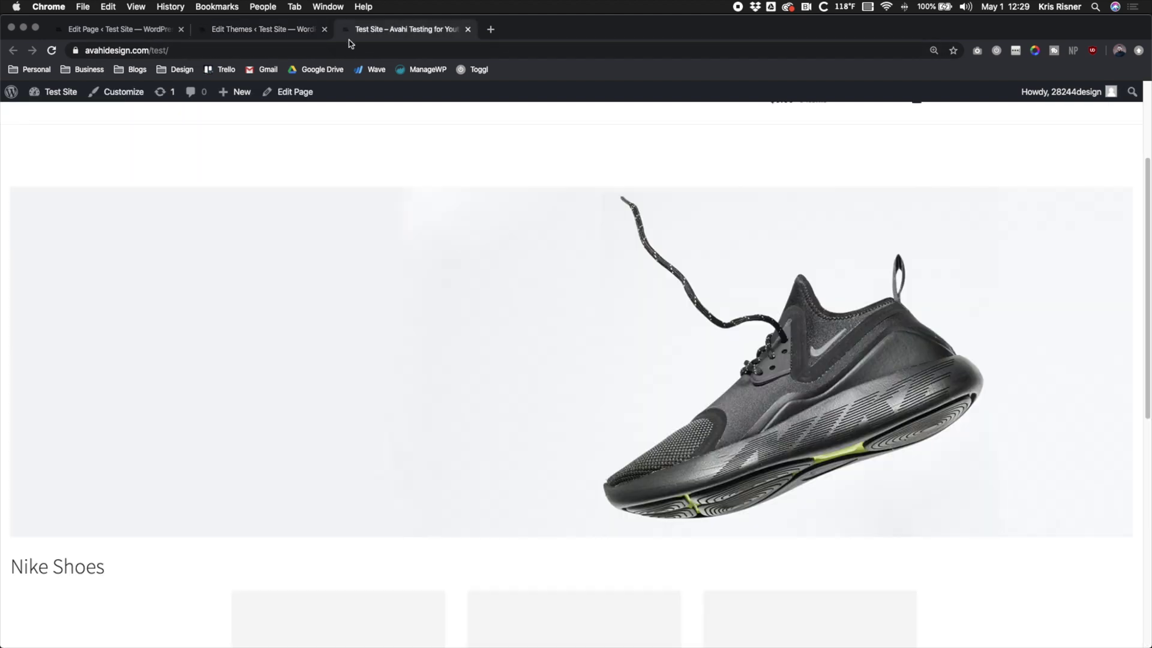
click(58, 51)
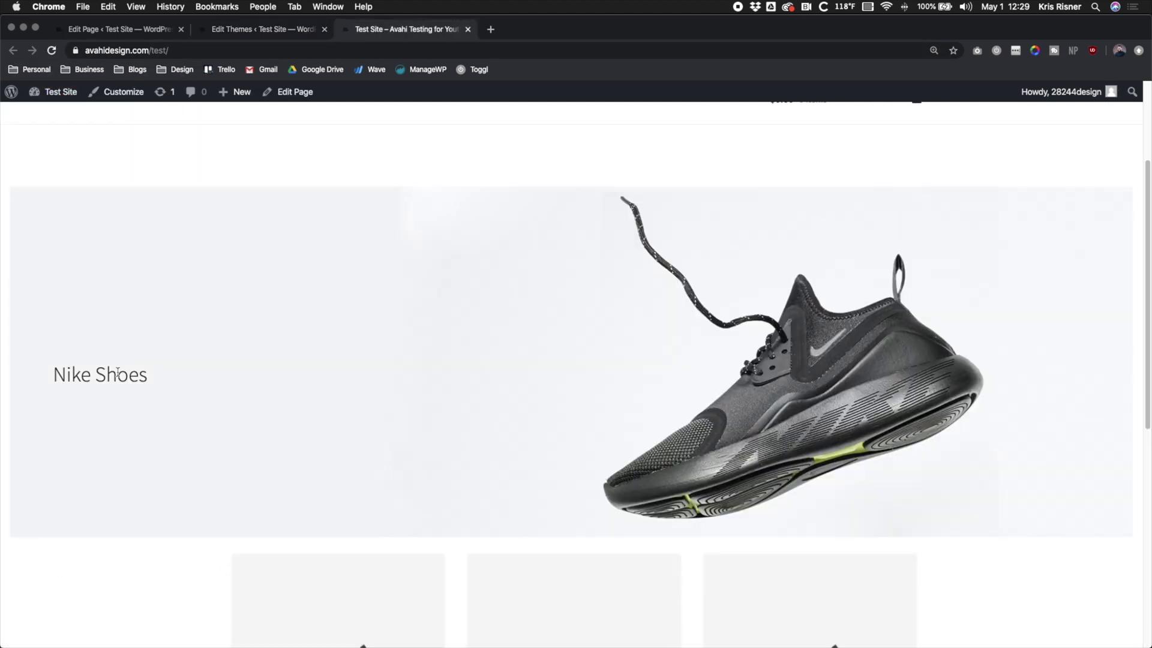
drag(144, 378, 31, 368)
drag(140, 382, 88, 376)
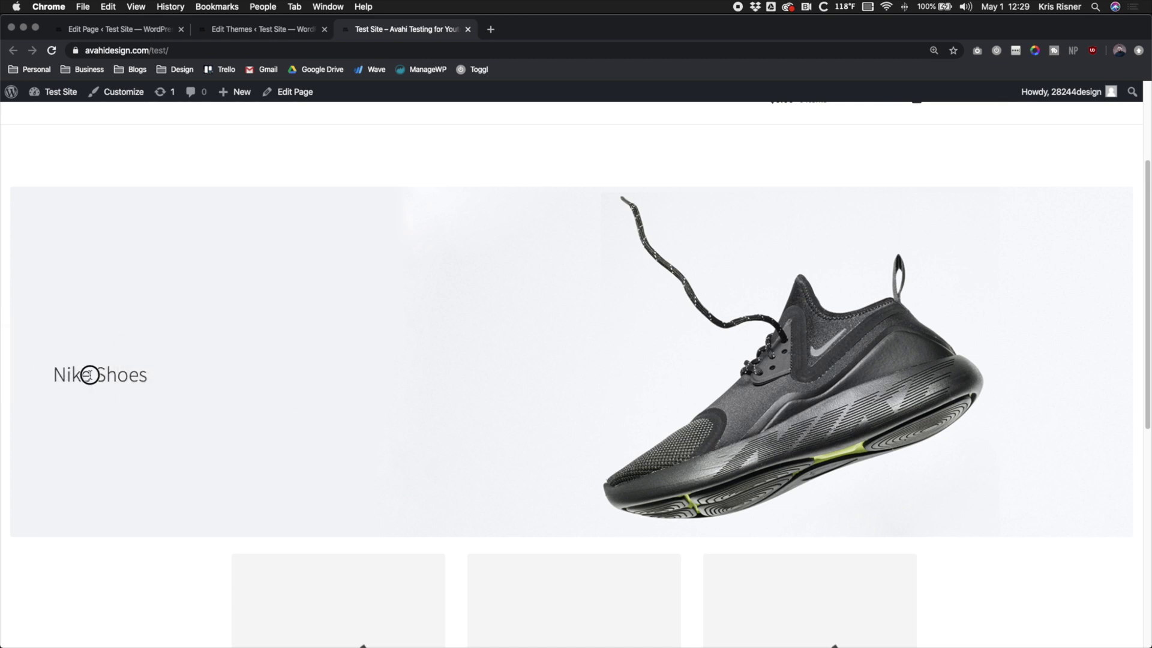
triple_click(87, 376)
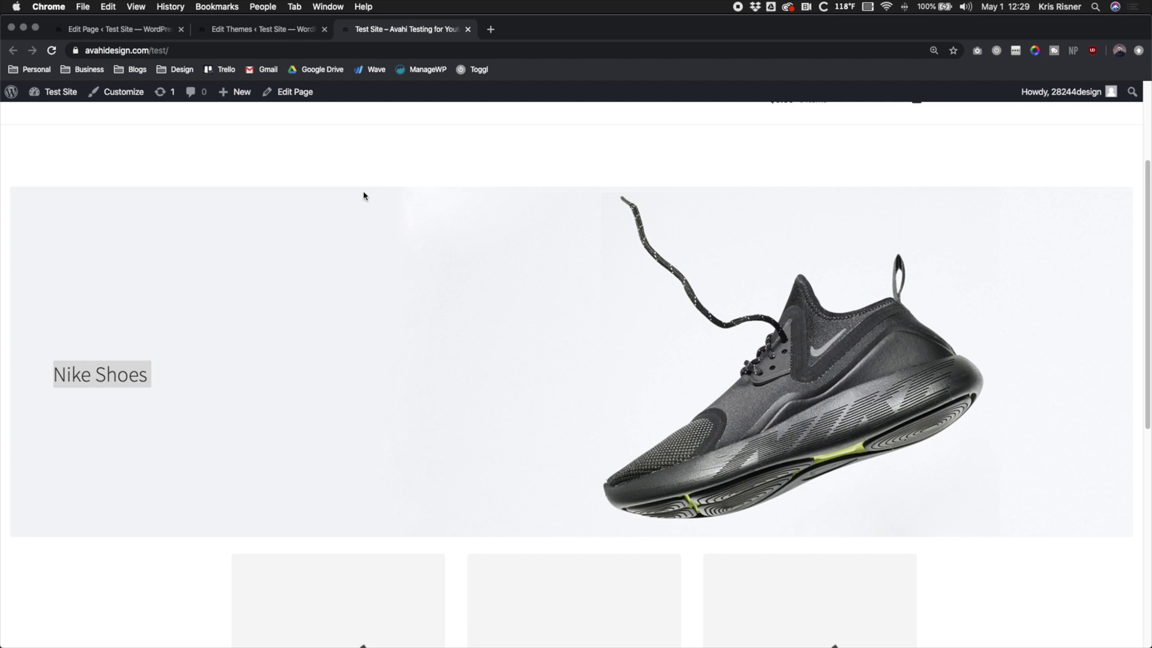
Make the Nike Shoes heading text bold in the Home page editor
click(139, 32)
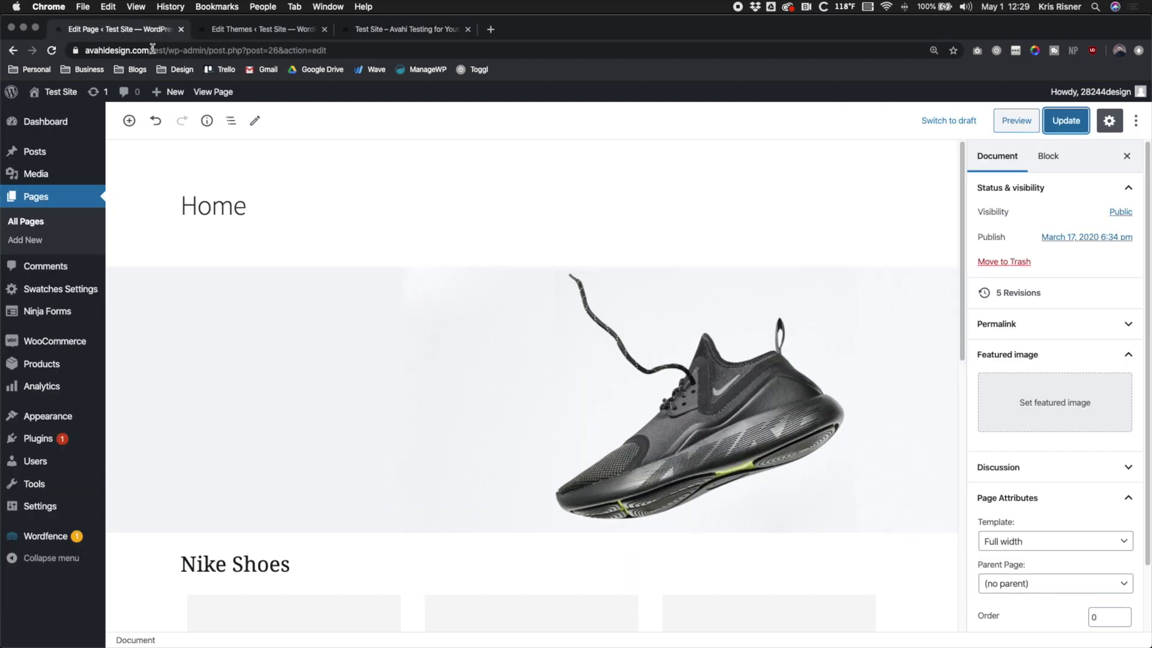
click(227, 564)
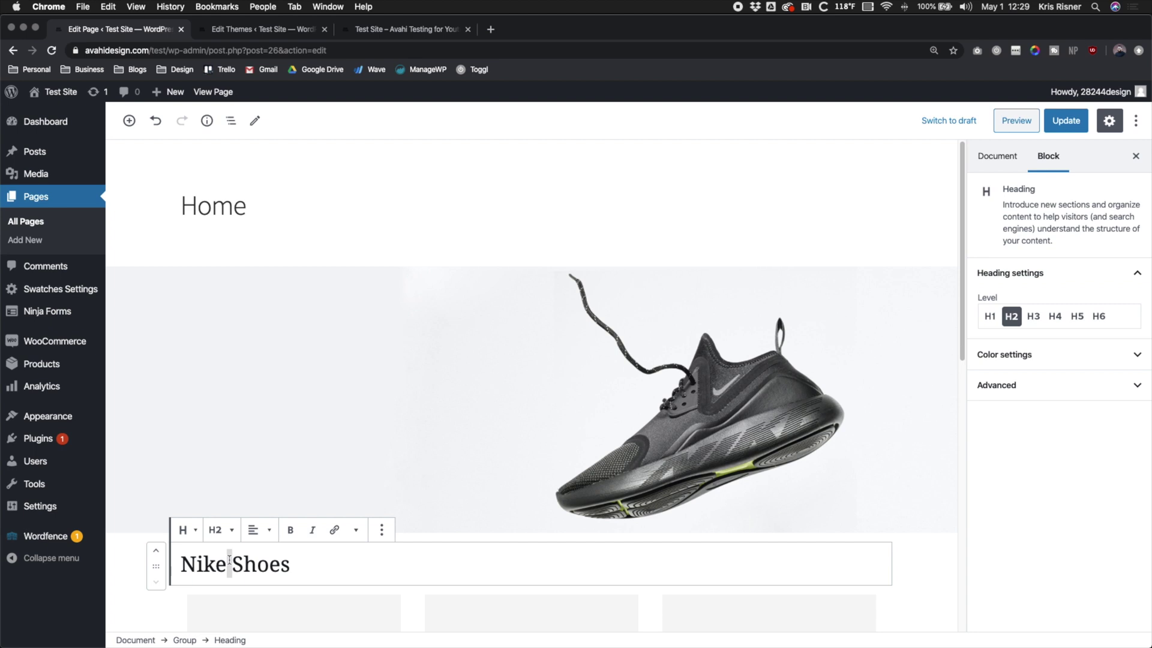
triple_click(228, 564)
click(290, 530)
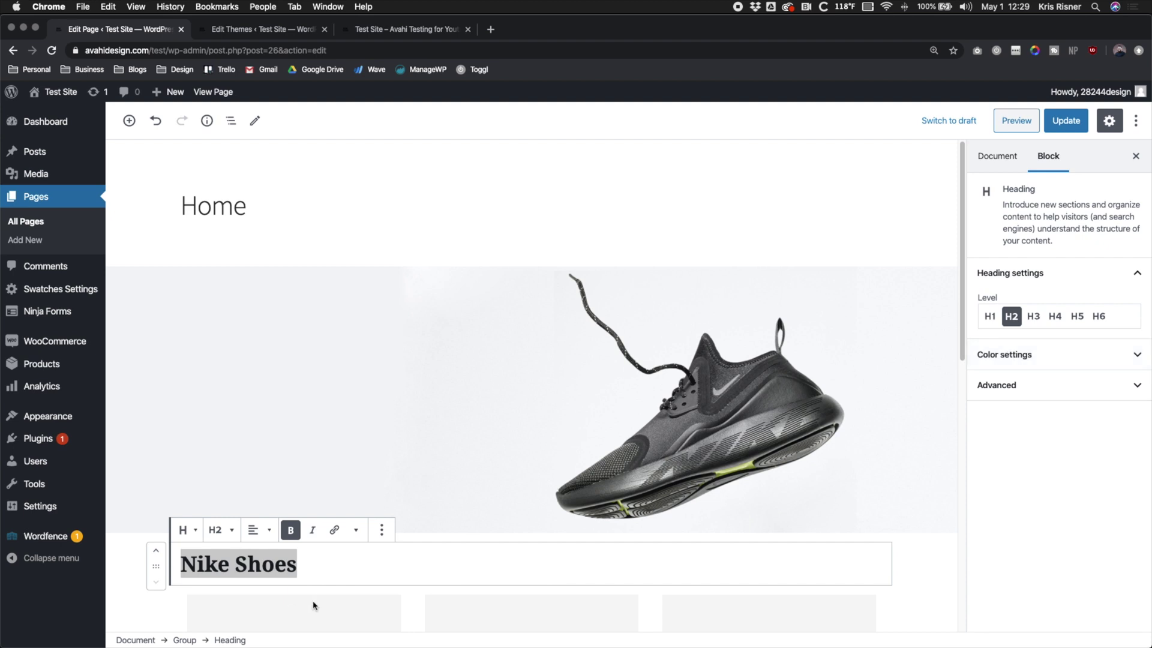
click(320, 583)
click(334, 469)
click(339, 579)
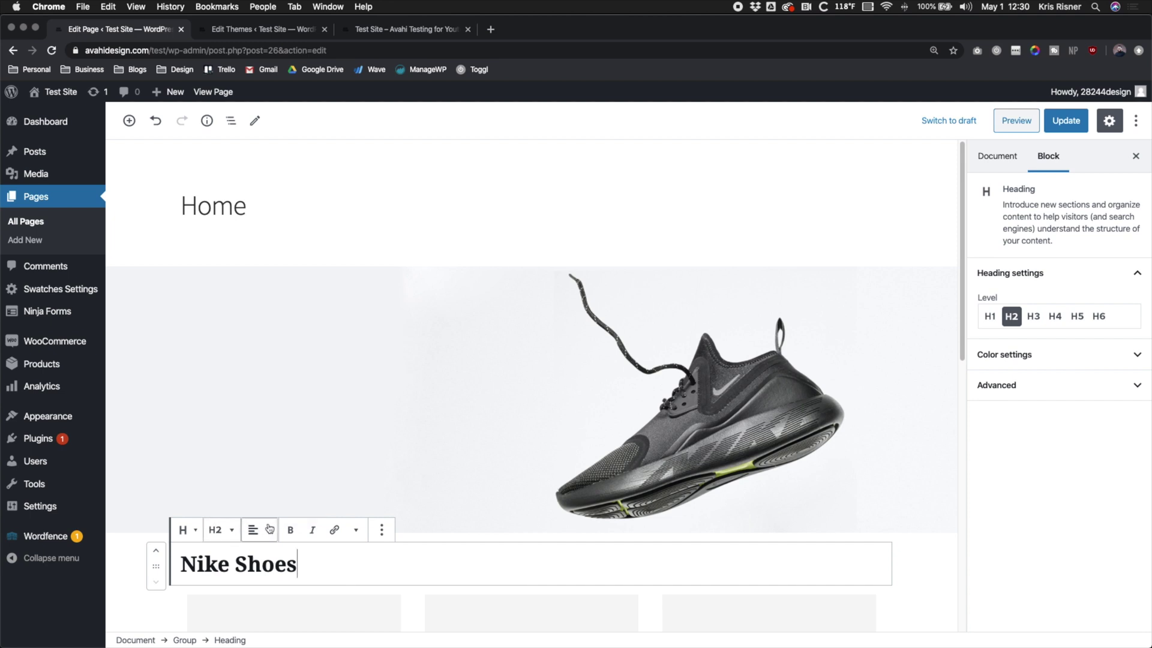
Add the CSS class 'header-text' to the heading and update the page
click(987, 384)
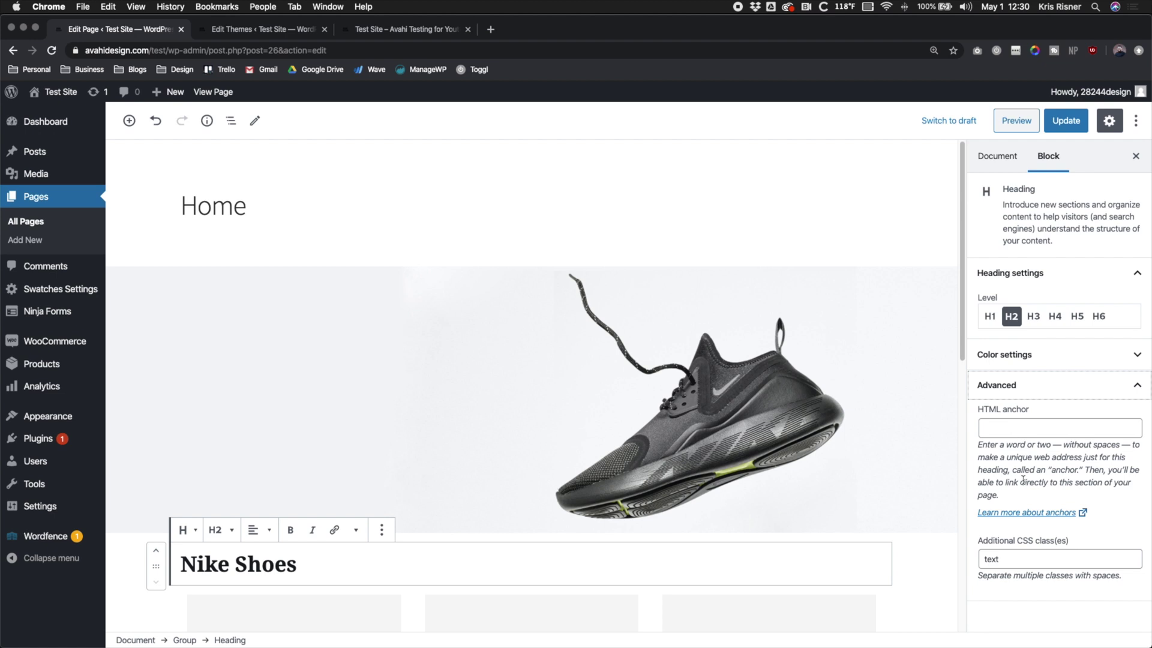
click(1030, 564)
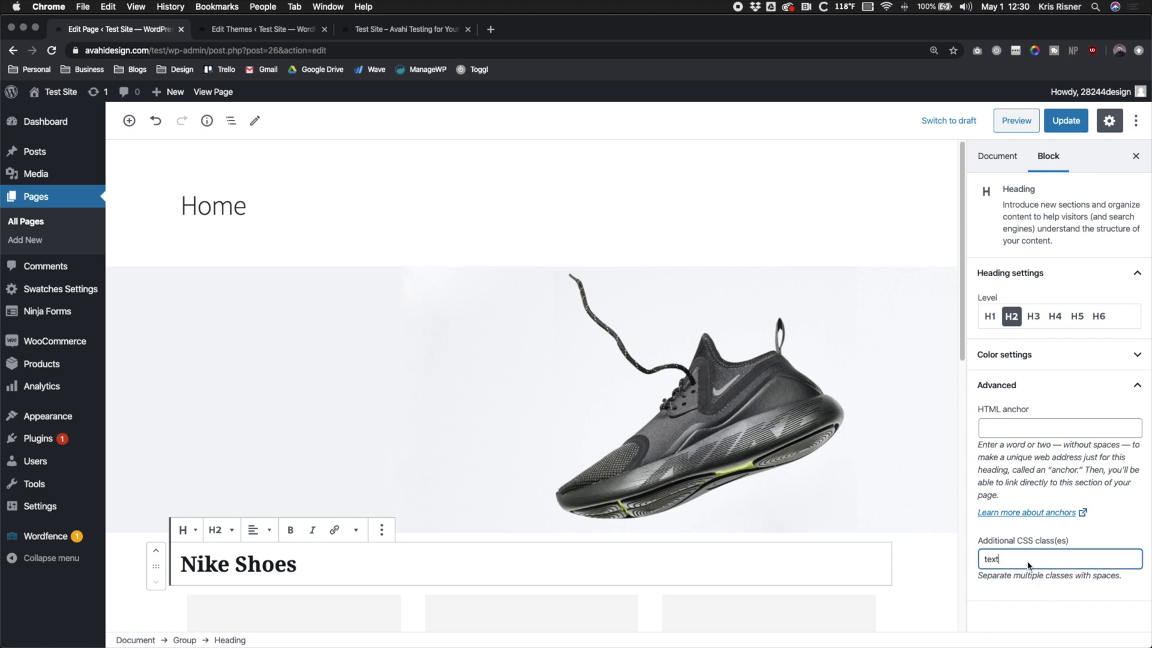
text(header-text)
click(941, 596)
click(1060, 127)
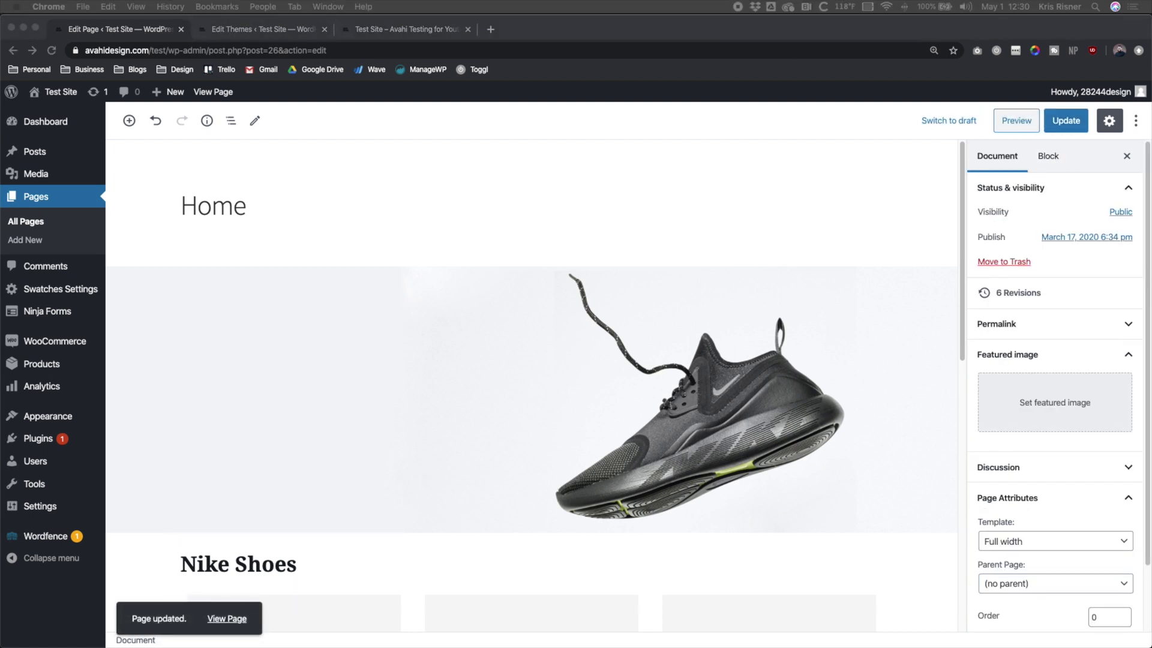
click(309, 30)
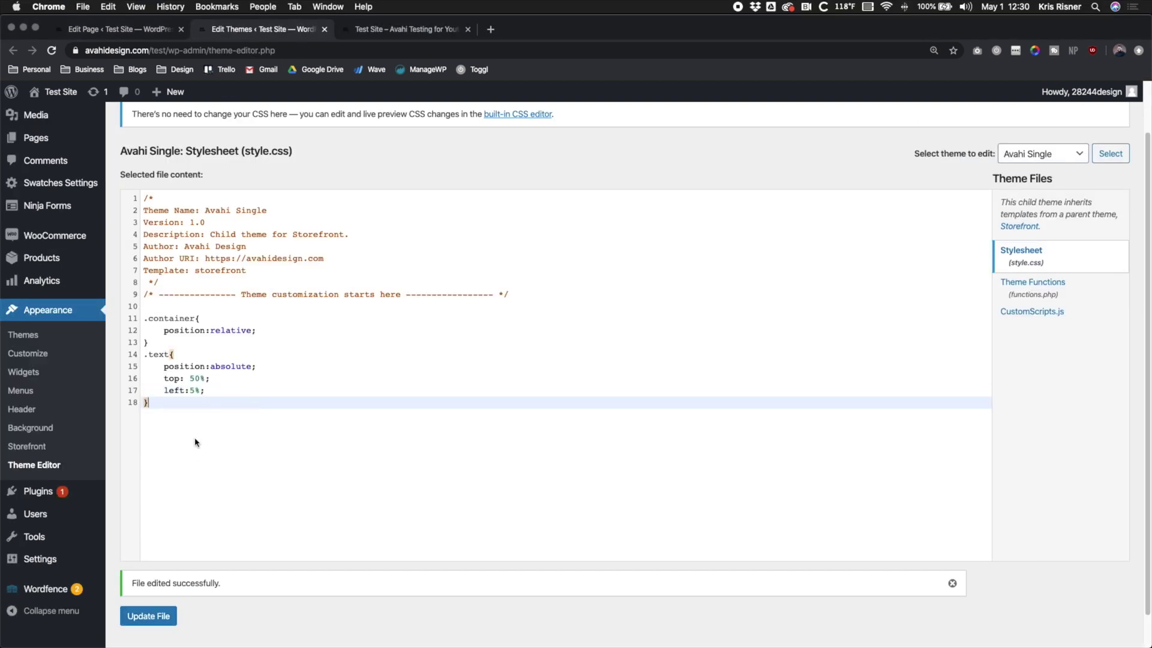
Add a .header-text {font-size: 48px;} rule, save style.css, and reload the live site
key(Return)
text(.header-text)
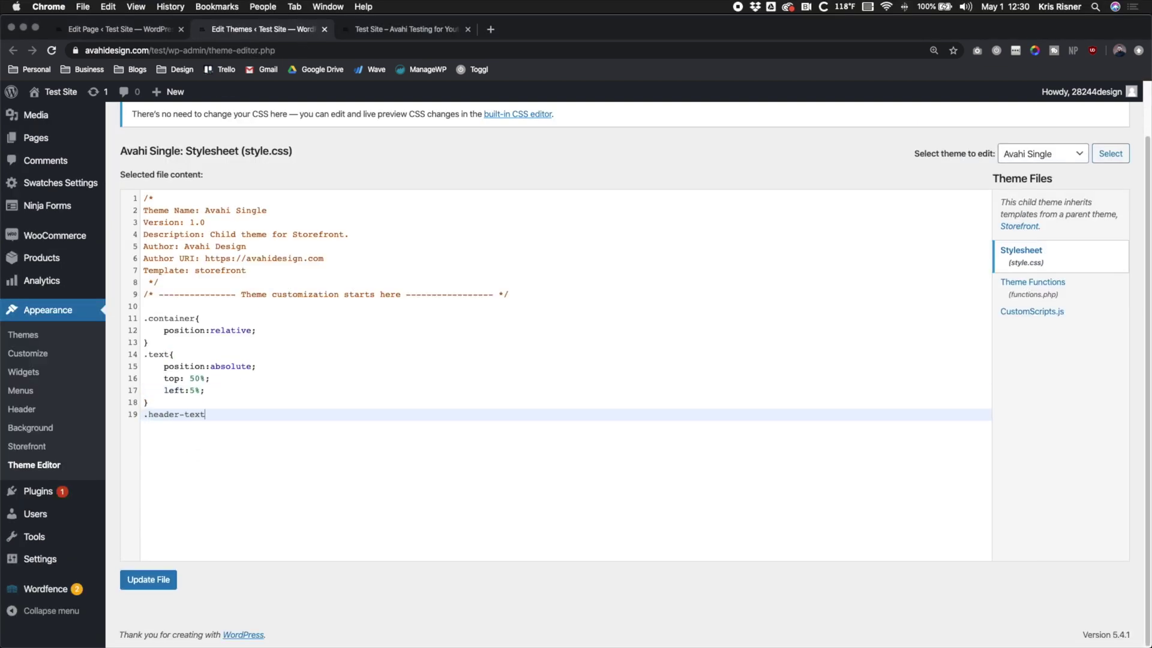
text({)
key(Return)
text(font-size: 48px;)
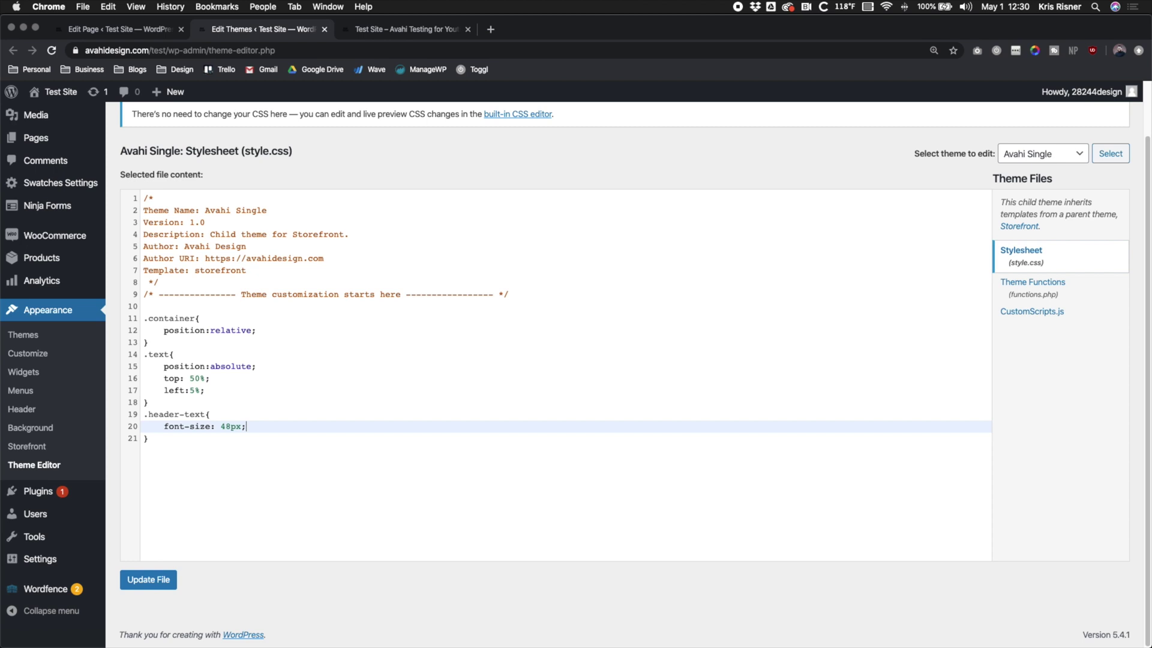
key(Return)
click(148, 580)
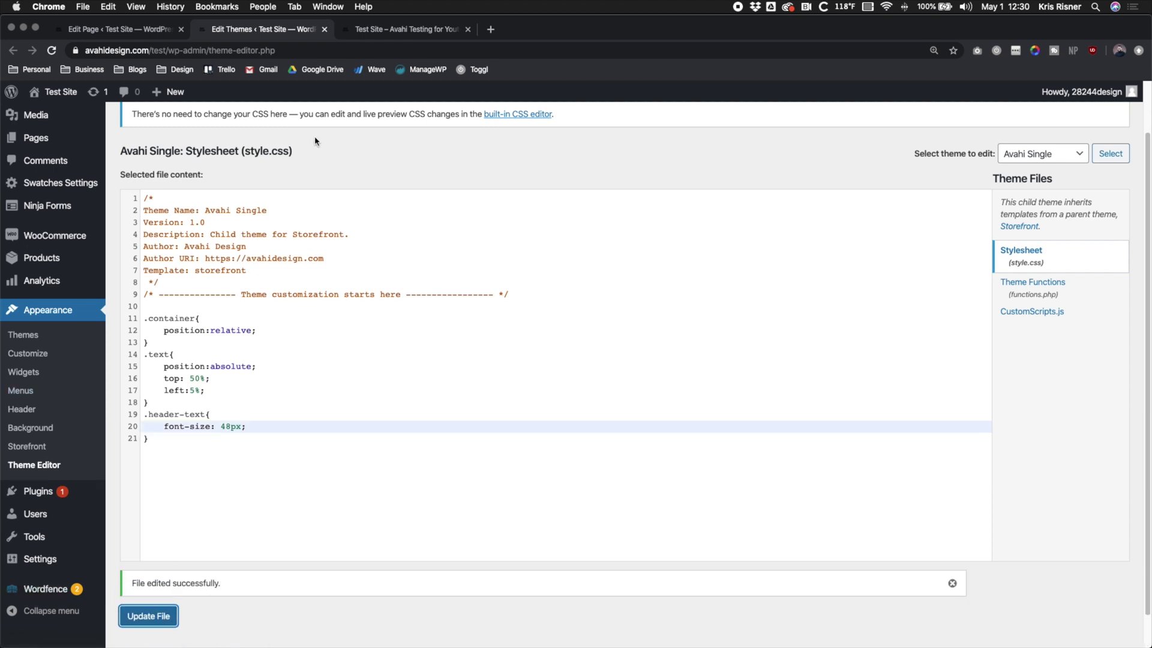
click(407, 29)
click(51, 49)
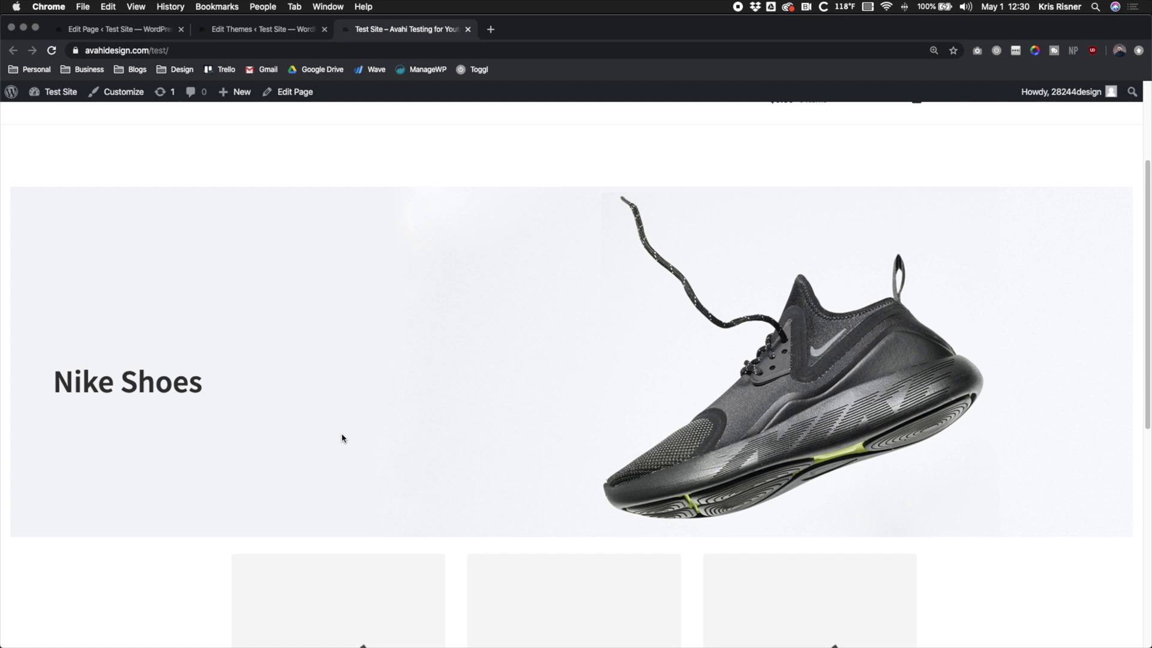
Scroll the live page to inspect the enlarged Nike Shoes heading on the shoe banner
scroll(342, 438, up, 5)
scroll(316, 458, down, 5)
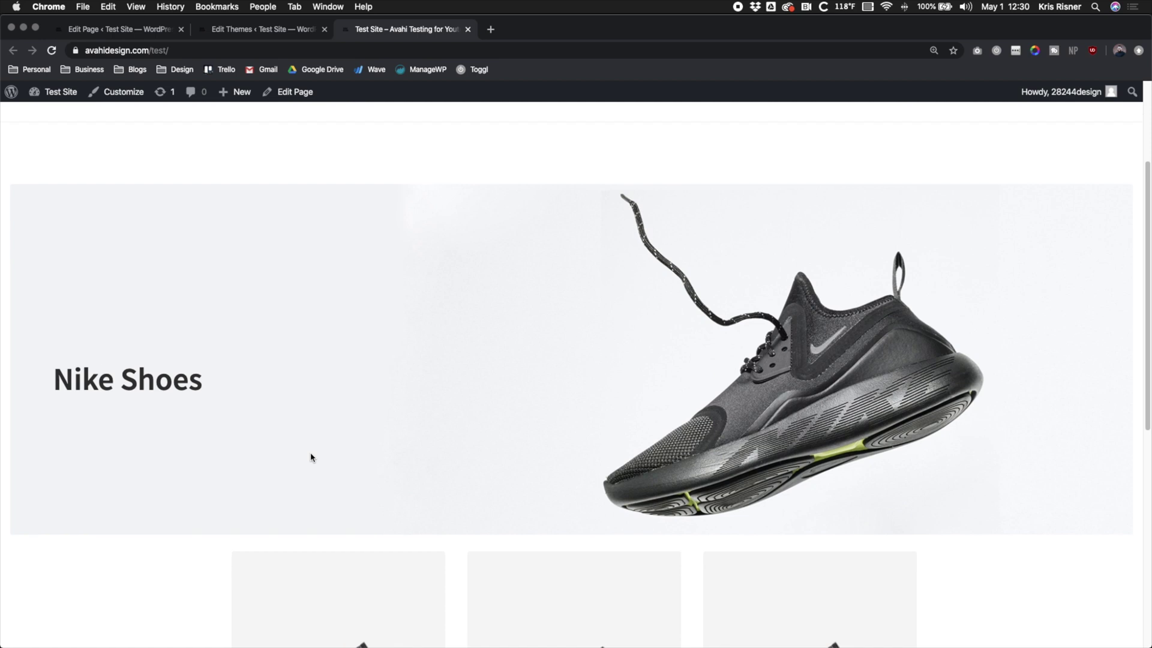
scroll(311, 457, up, 2)
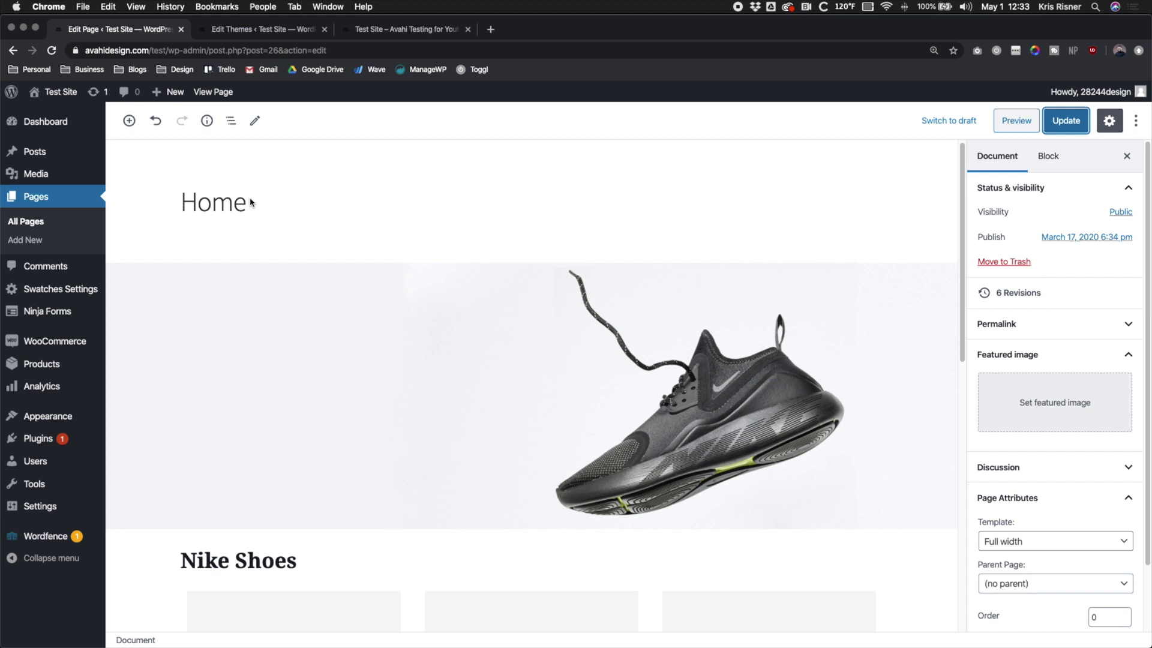
Change the heading text from 'Nike Shoes' to 'Nike Cleats' and make it bold
triple_click(261, 569)
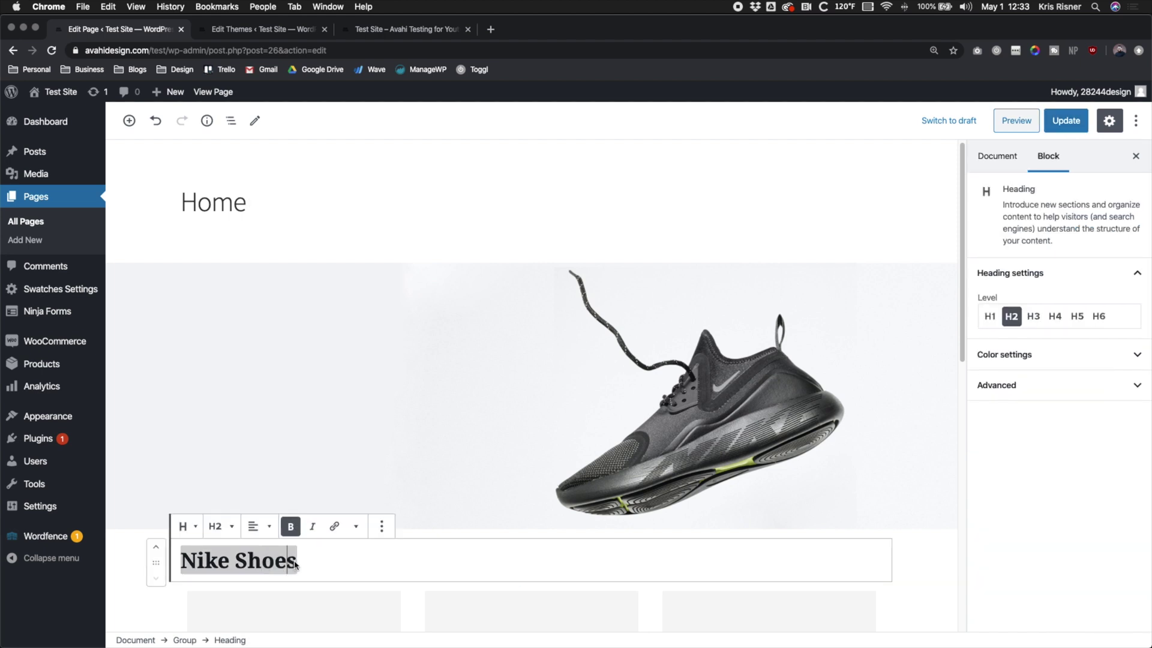
click(318, 570)
key(BackSpace)
key(BackSpace)
key(BackSpace)
key(BackSpace)
key(BackSpace)
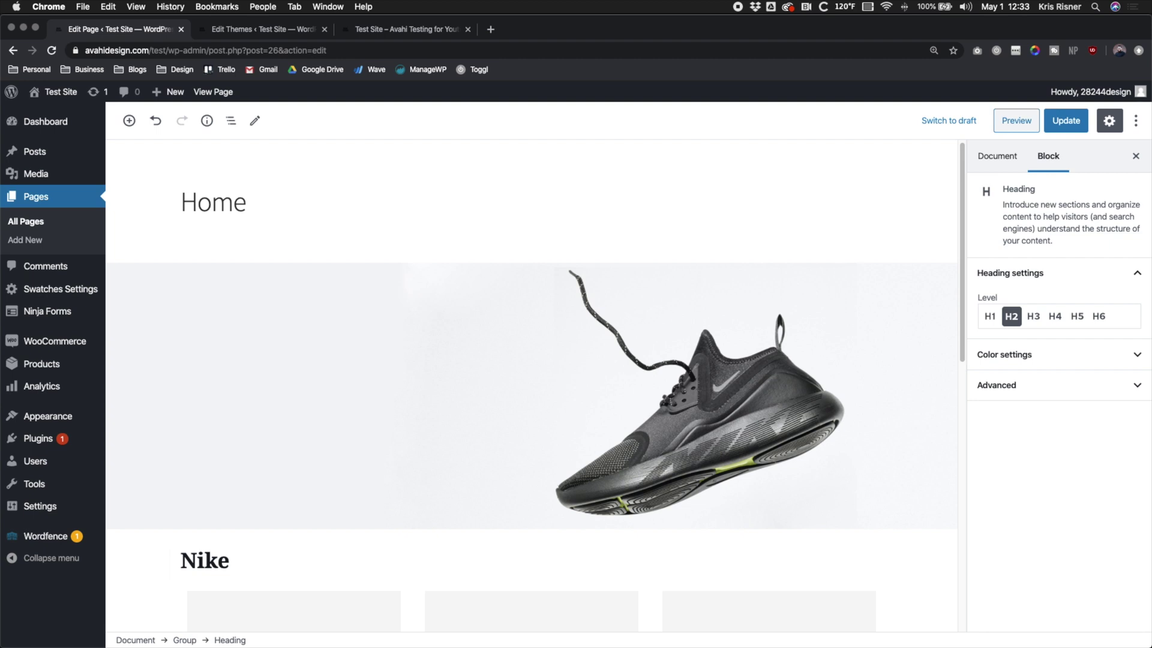
text(Cleats)
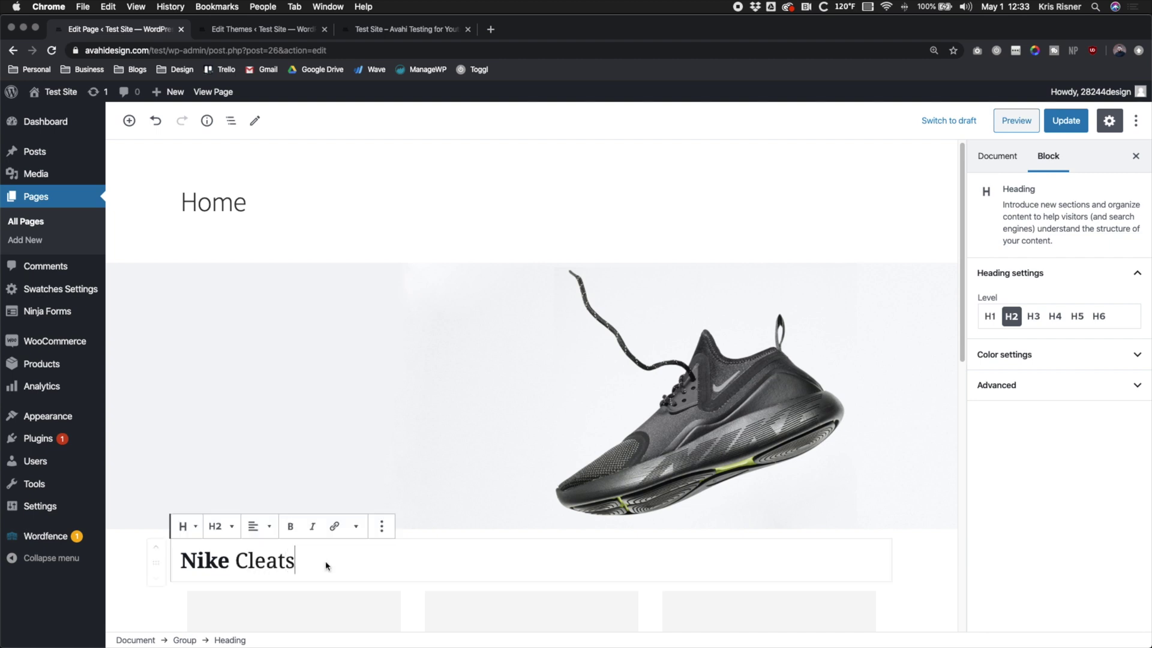
drag(298, 566, 234, 573)
key(super+a)
click(290, 526)
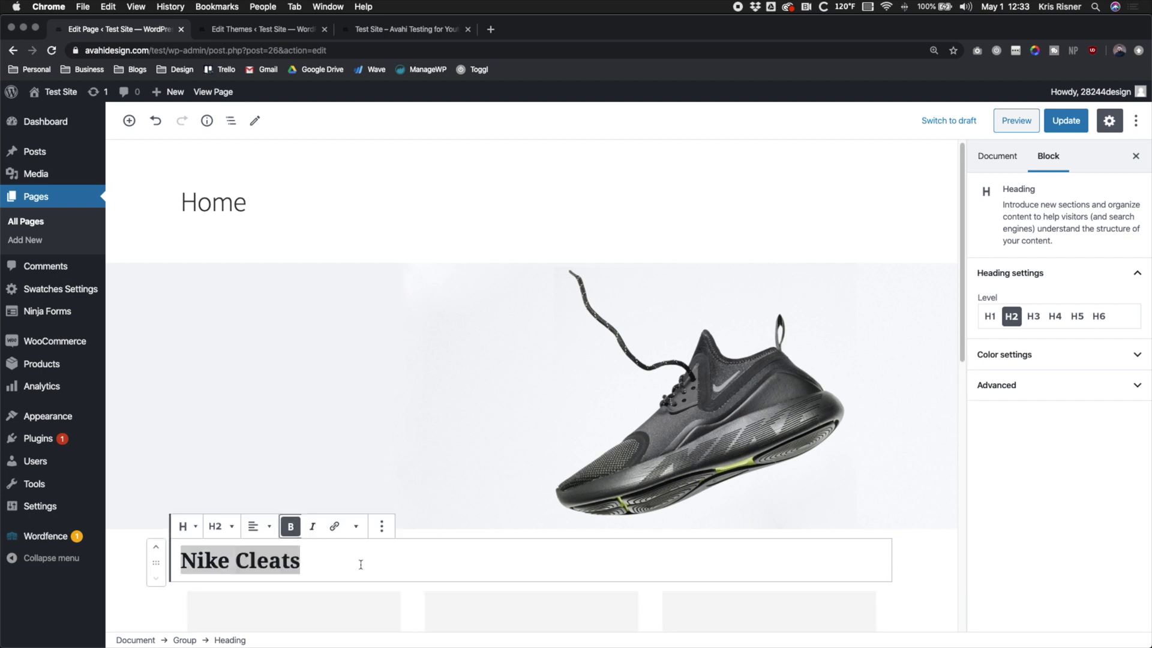
Update the Home page and reload the live Test Site to confirm the new heading
click(598, 498)
click(1066, 121)
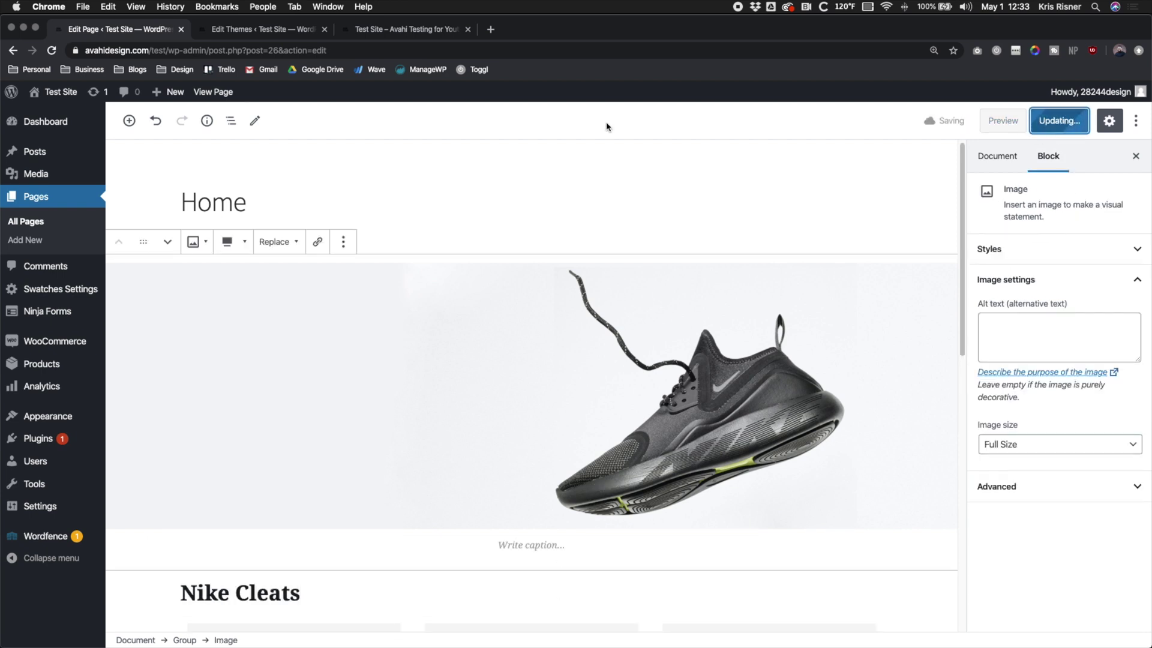
click(409, 31)
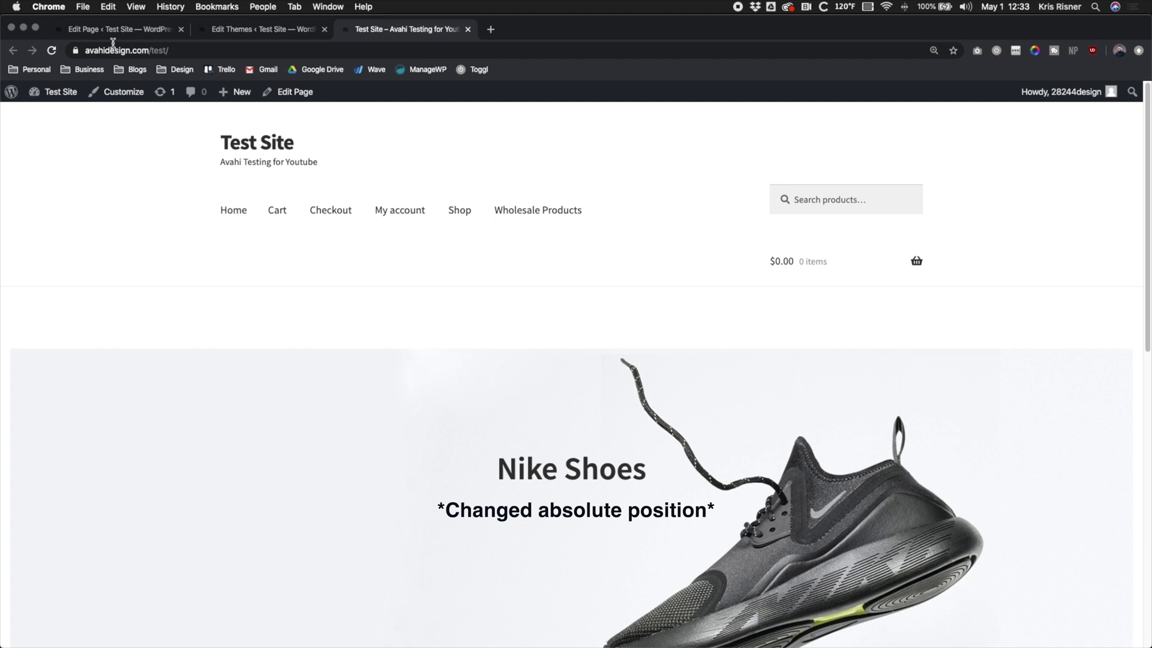
click(53, 51)
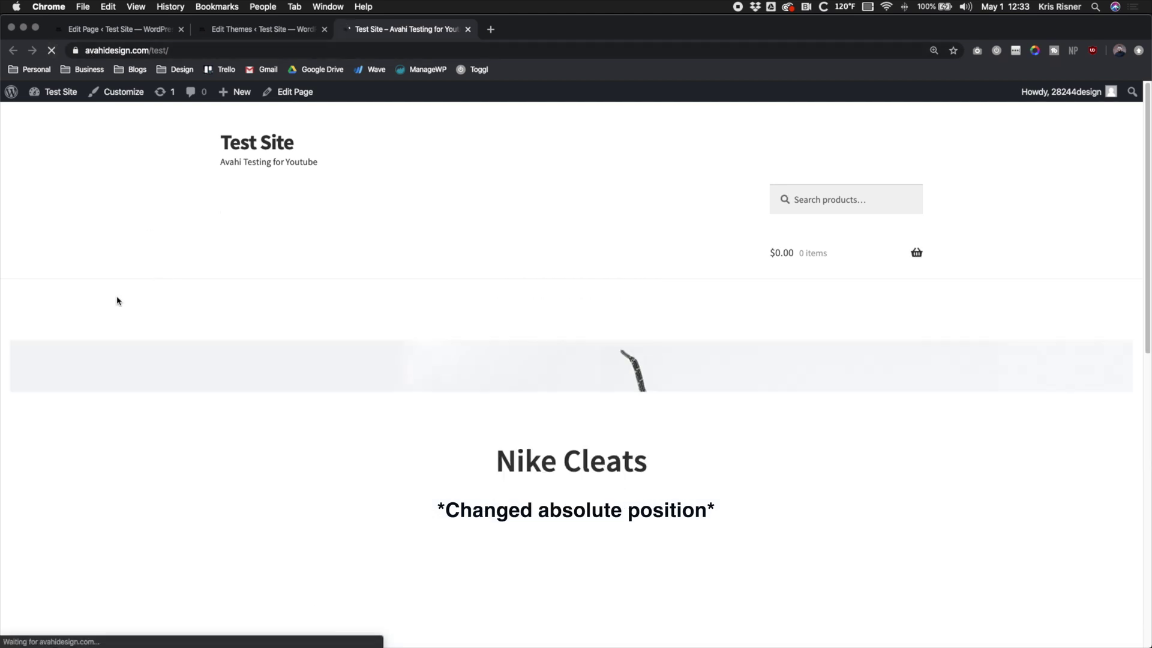
click(136, 31)
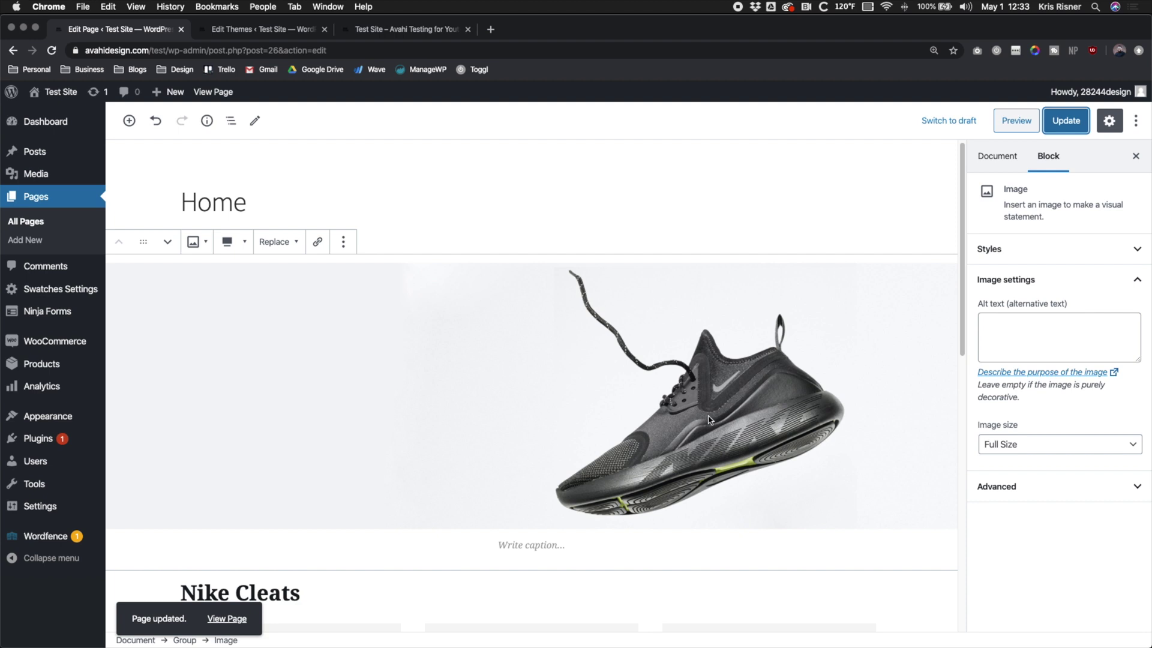
click(265, 245)
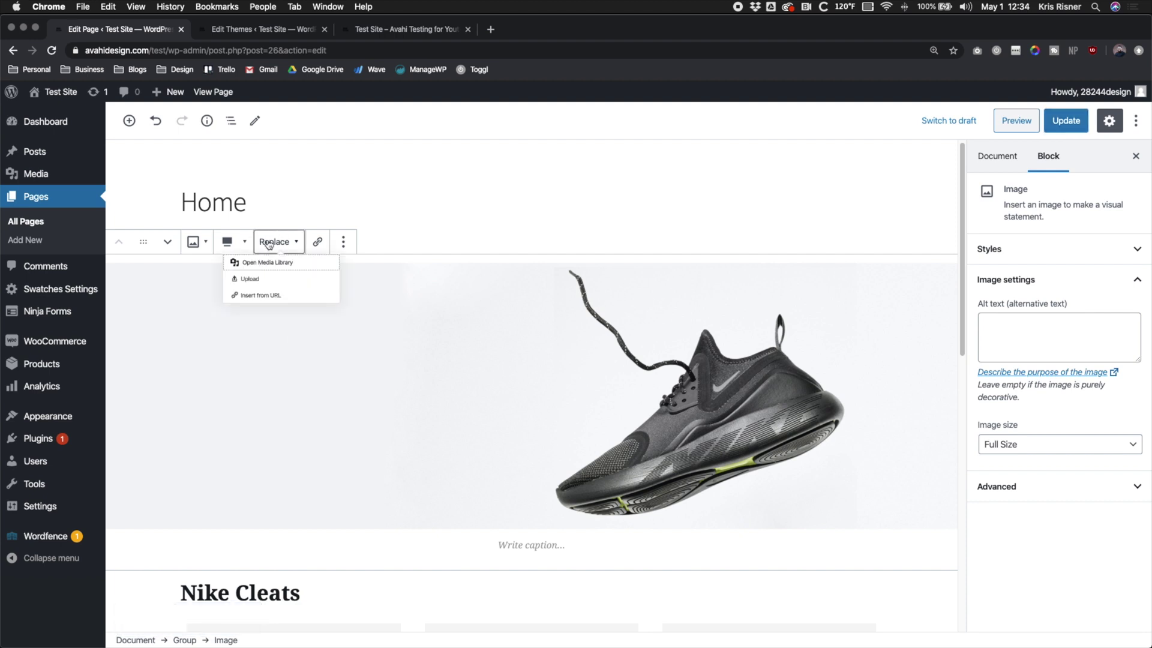
click(267, 271)
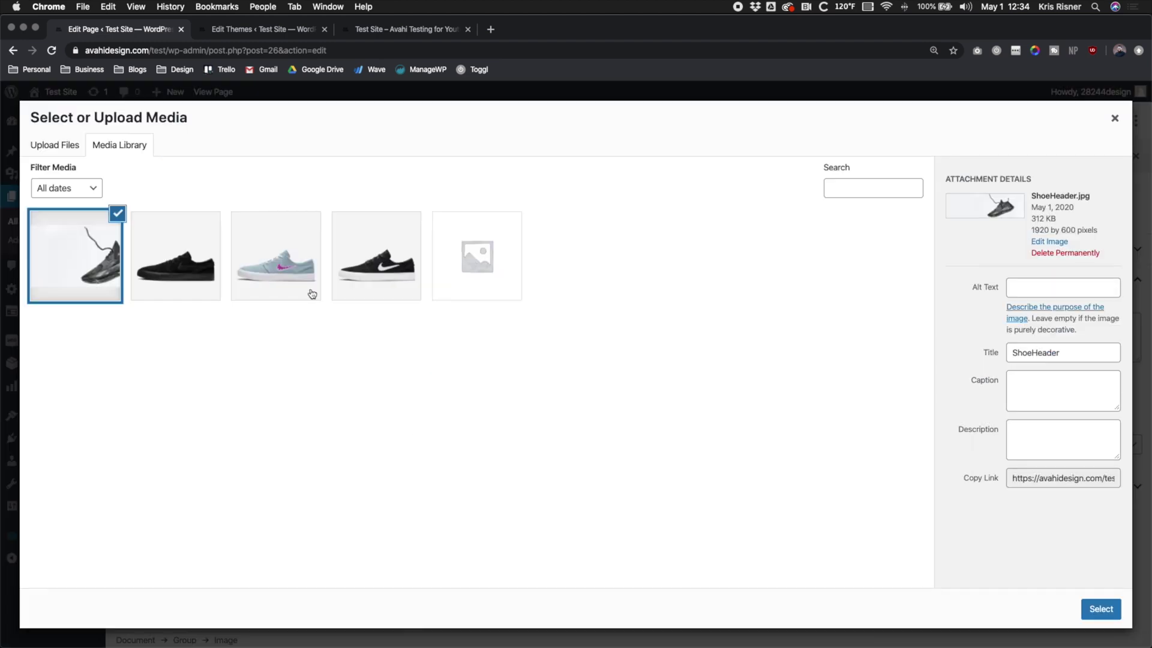
click(1115, 119)
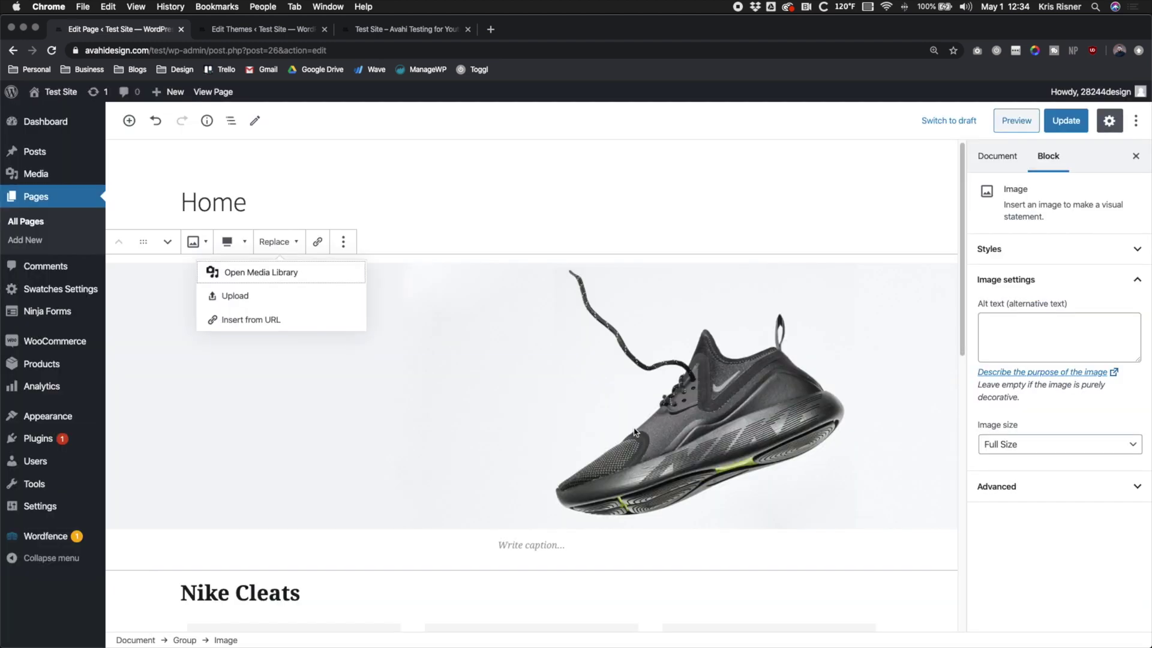
click(633, 240)
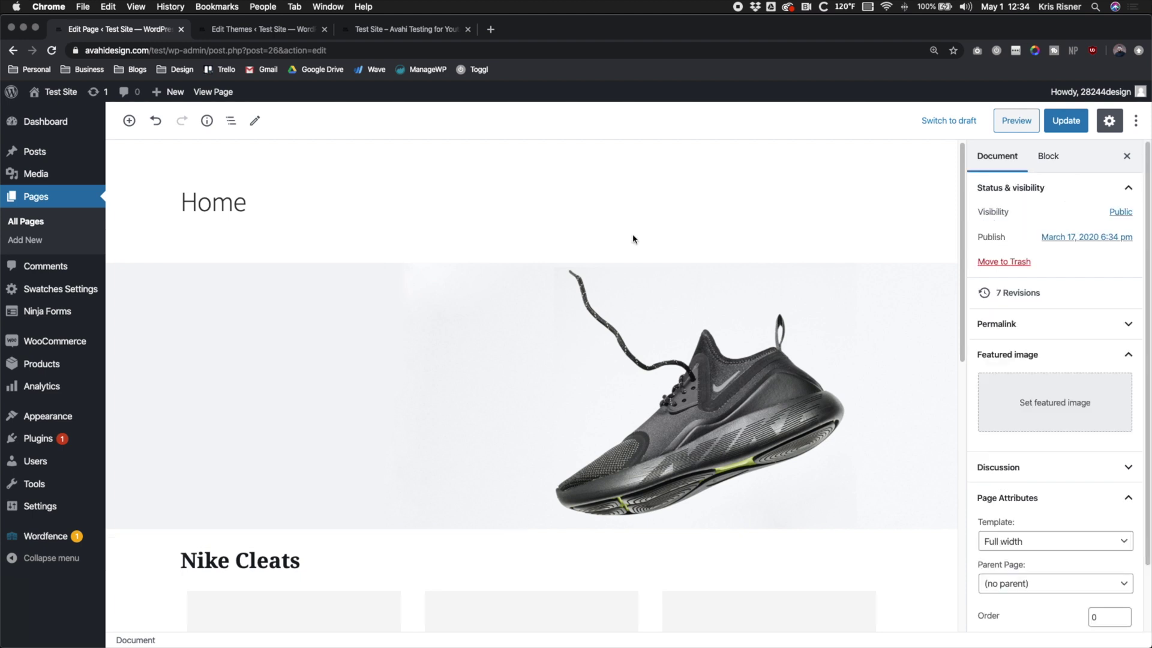